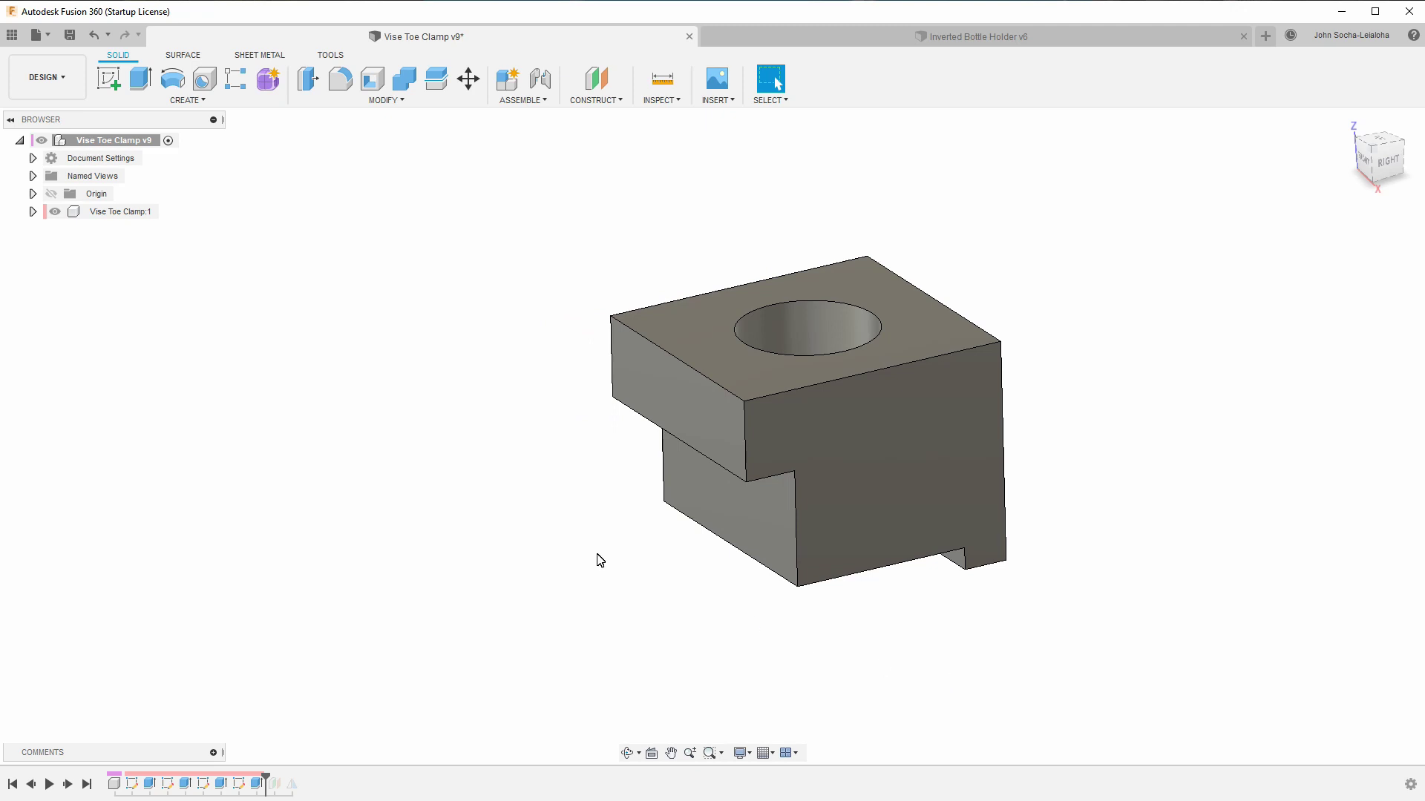
- Roll the timeline forward to restore Plane1 and the mirrored clamp, then view both from the left
{"action": "left_click_drag", "start_coordinate": [267, 780], "coordinate": [302, 779]}
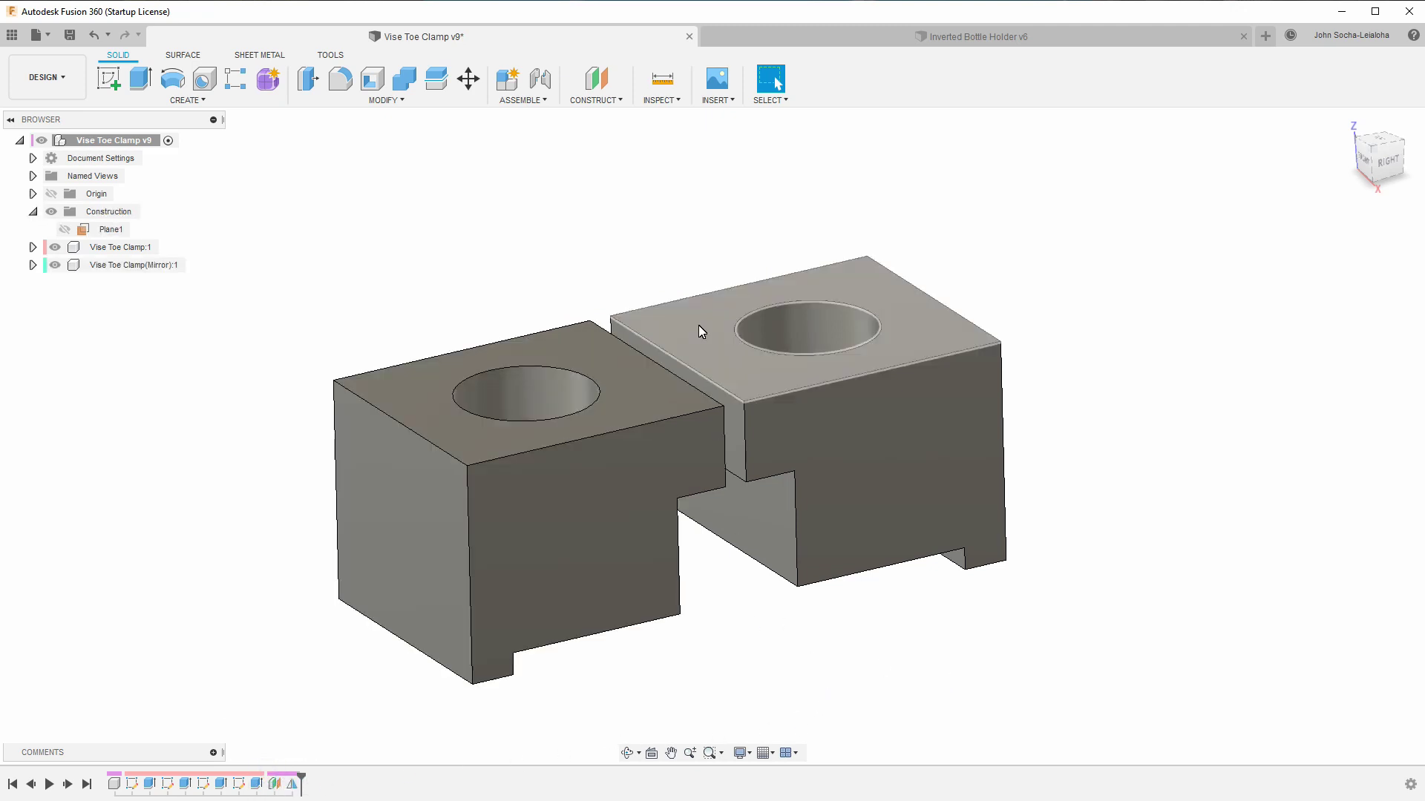
{"action": "middle_click_drag", "start_coordinate": [809, 331], "coordinate": [566, 613], "text": "shift"}
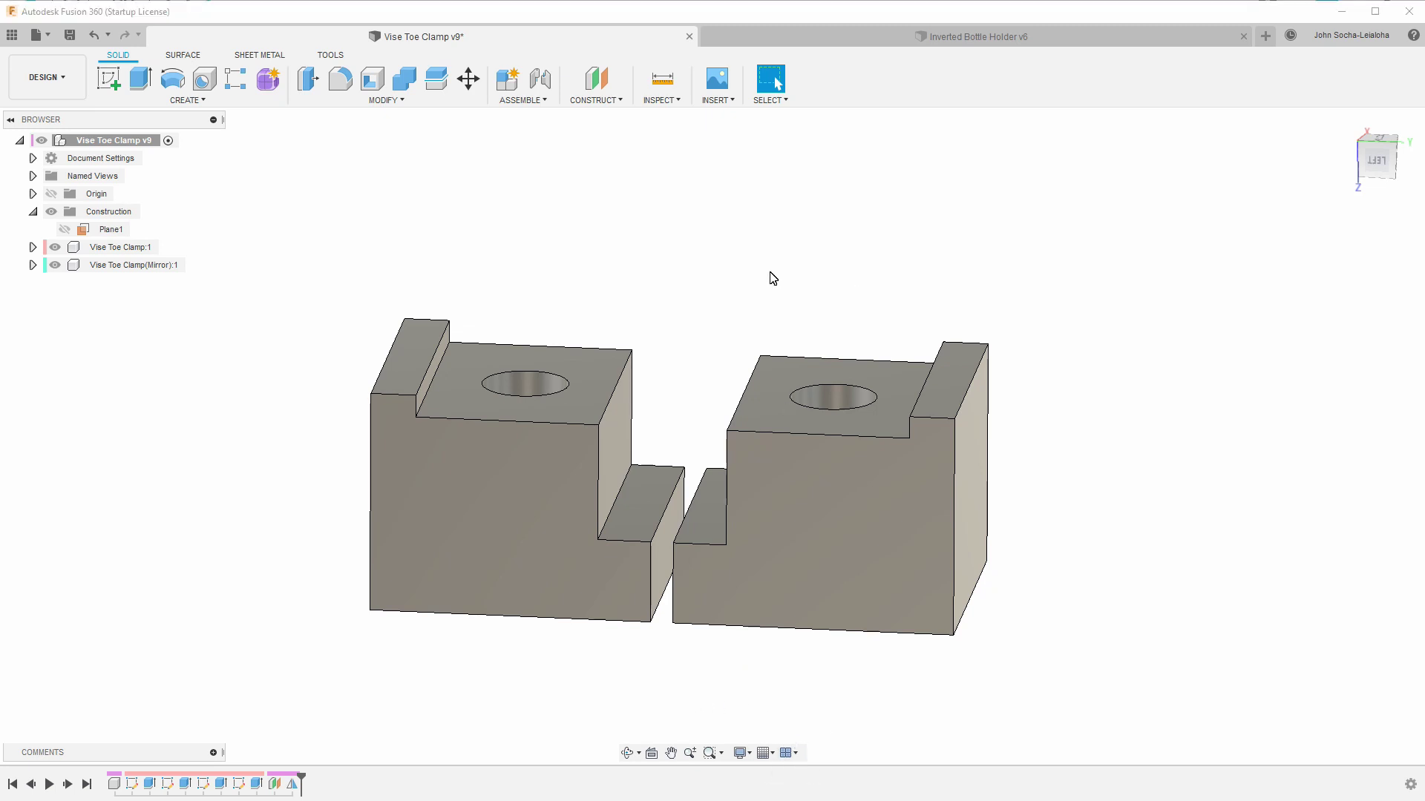
- Switch to the Manufacture workspace and open the Tool Library
{"action": "left_click", "coordinate": [43, 77]}
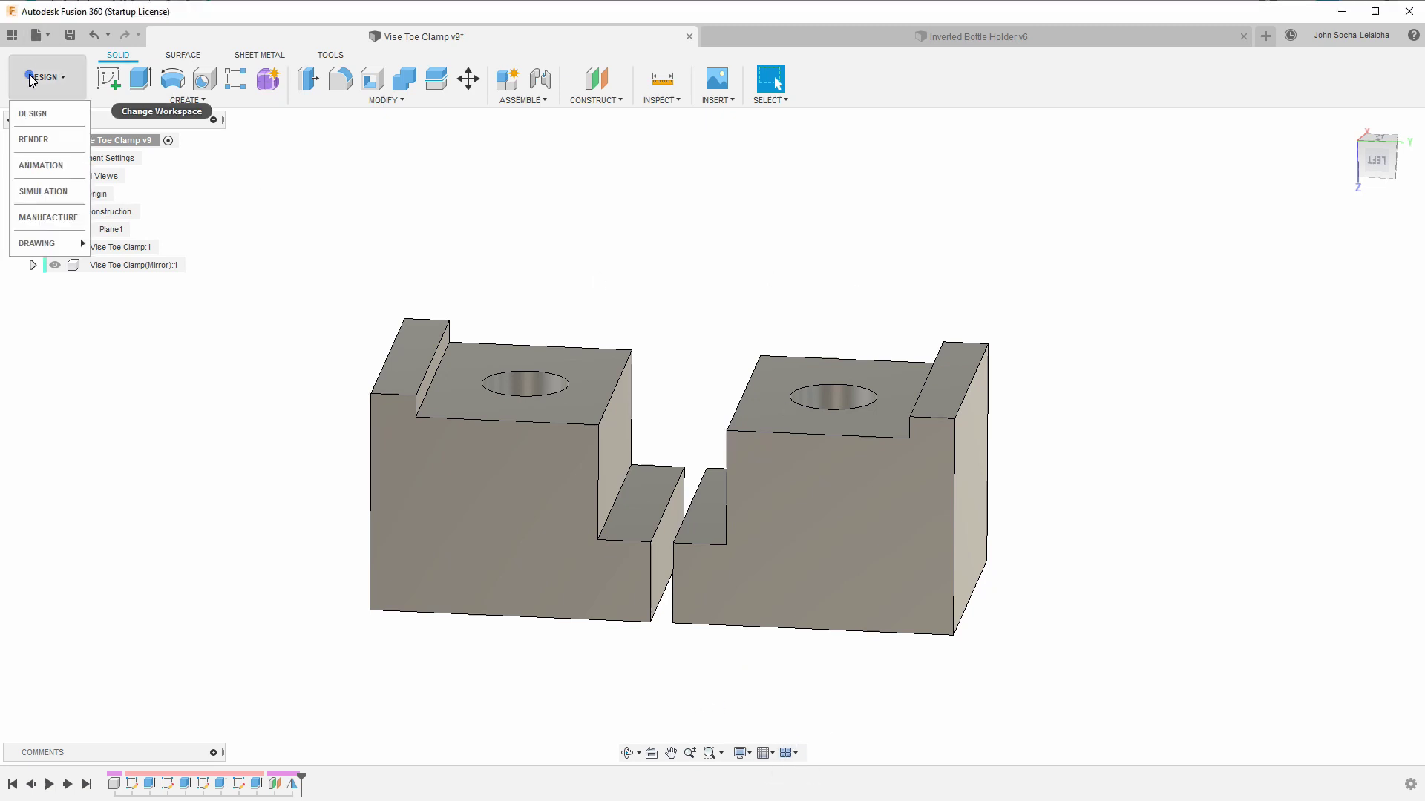
{"action": "left_click", "coordinate": [43, 216]}
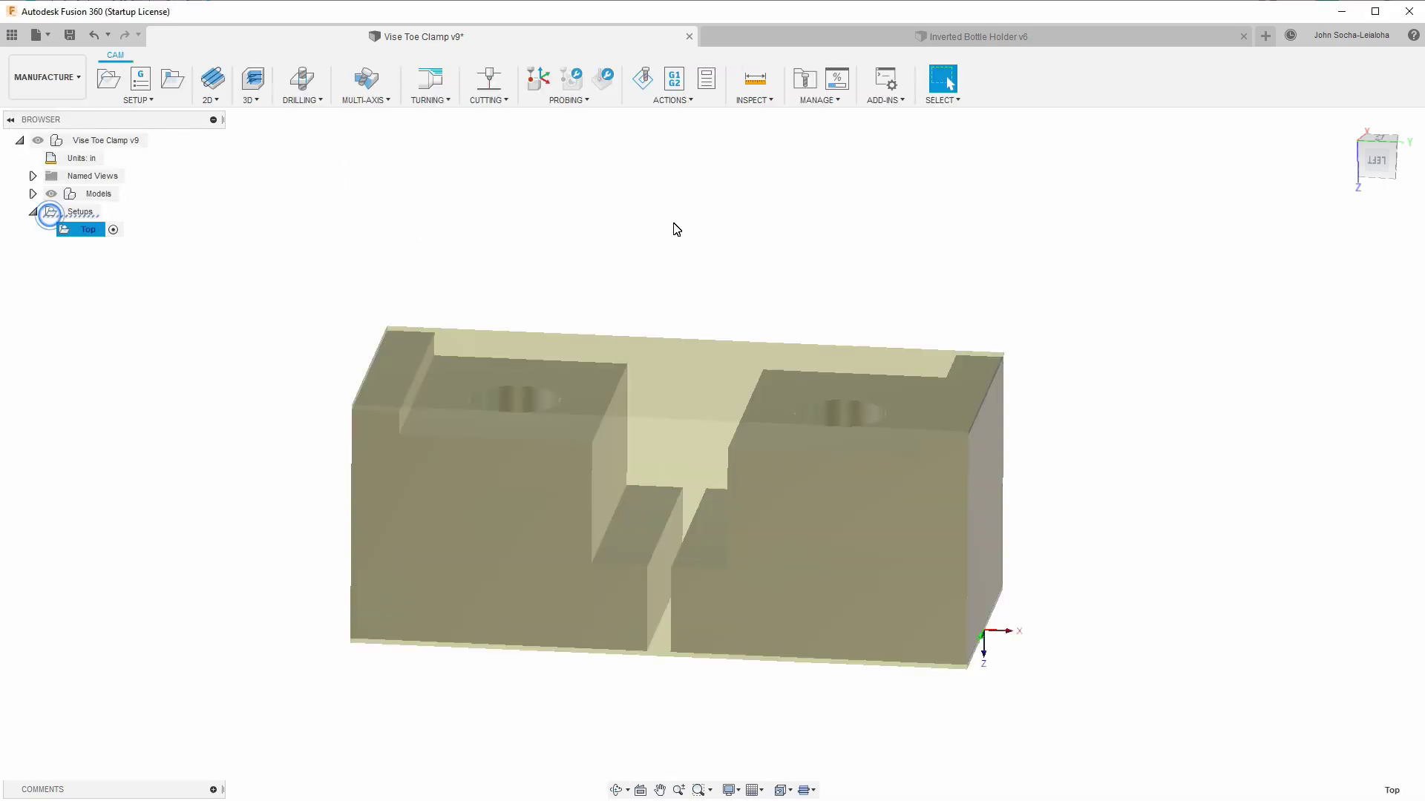
{"action": "left_click", "coordinate": [826, 99]}
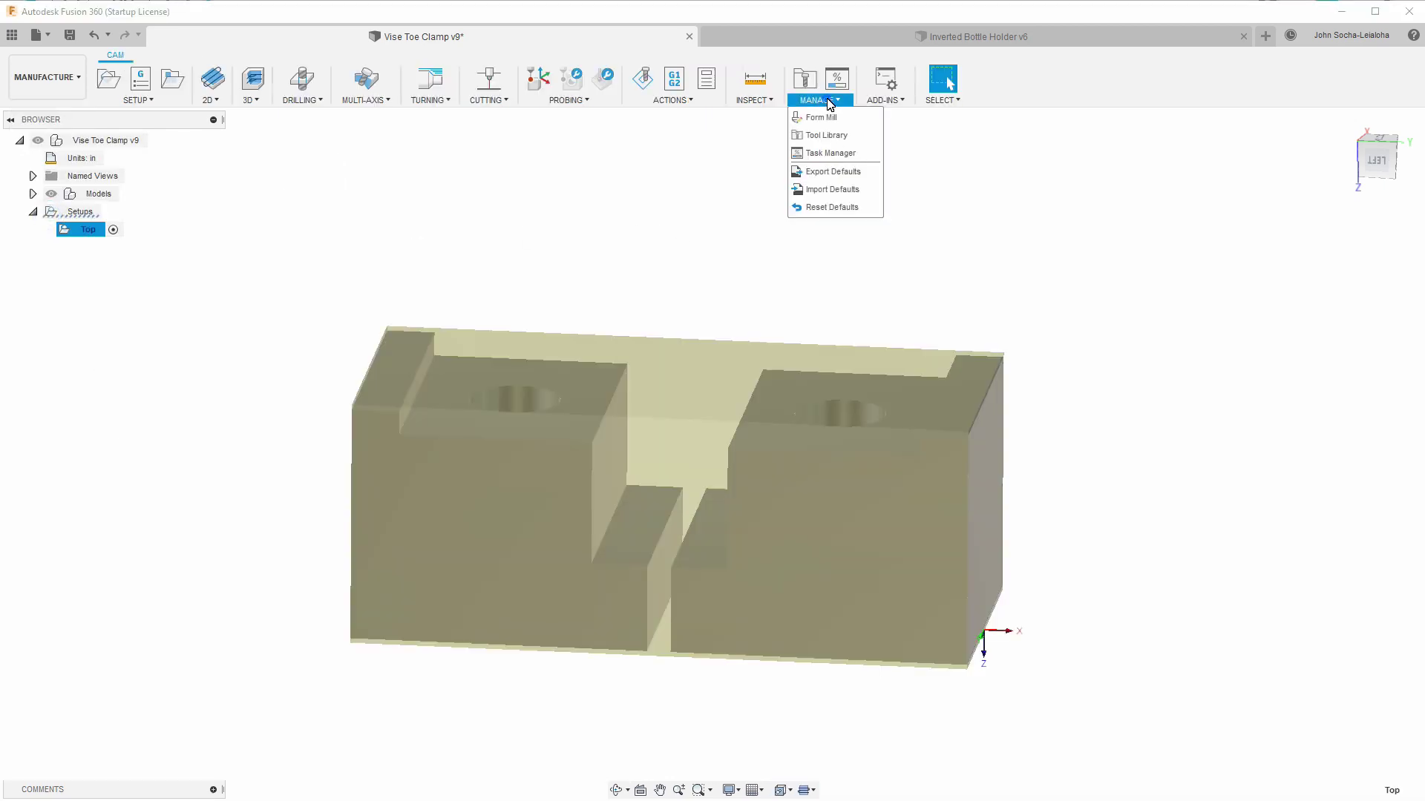
{"action": "left_click", "coordinate": [831, 136]}
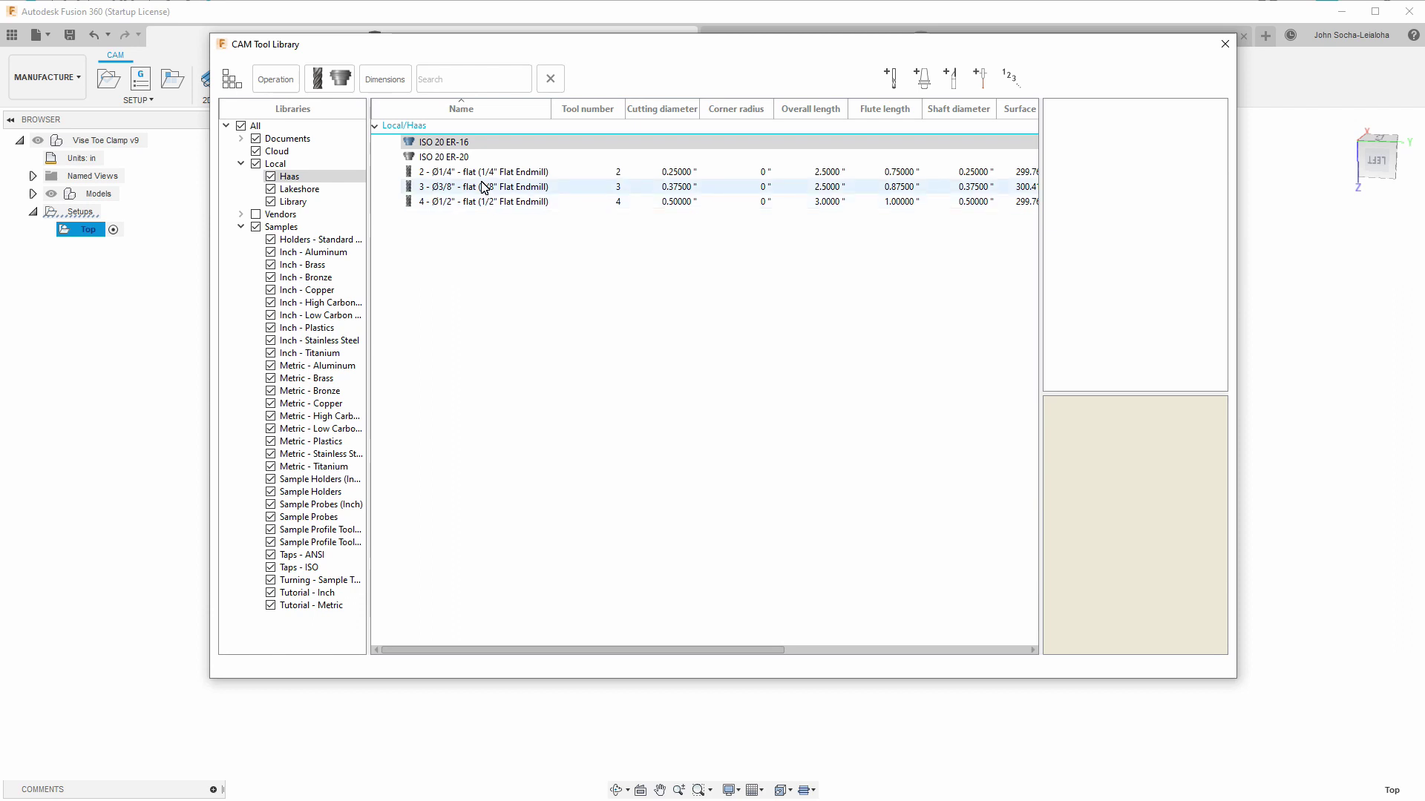
- Compare the ISO 20 ER-16 and ER-20 holder details in the local Haas library
{"action": "left_click", "coordinate": [442, 145]}
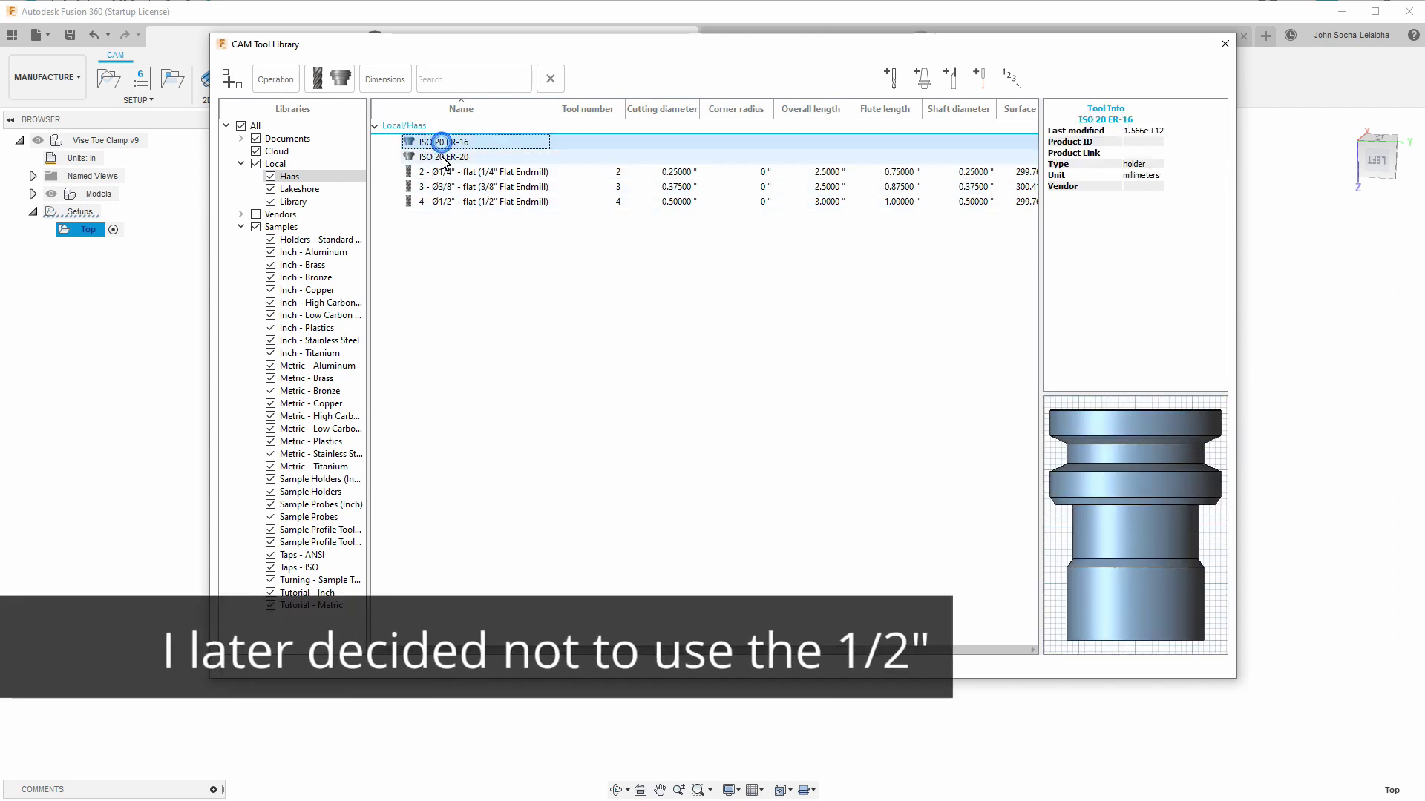
{"action": "left_click", "coordinate": [443, 158]}
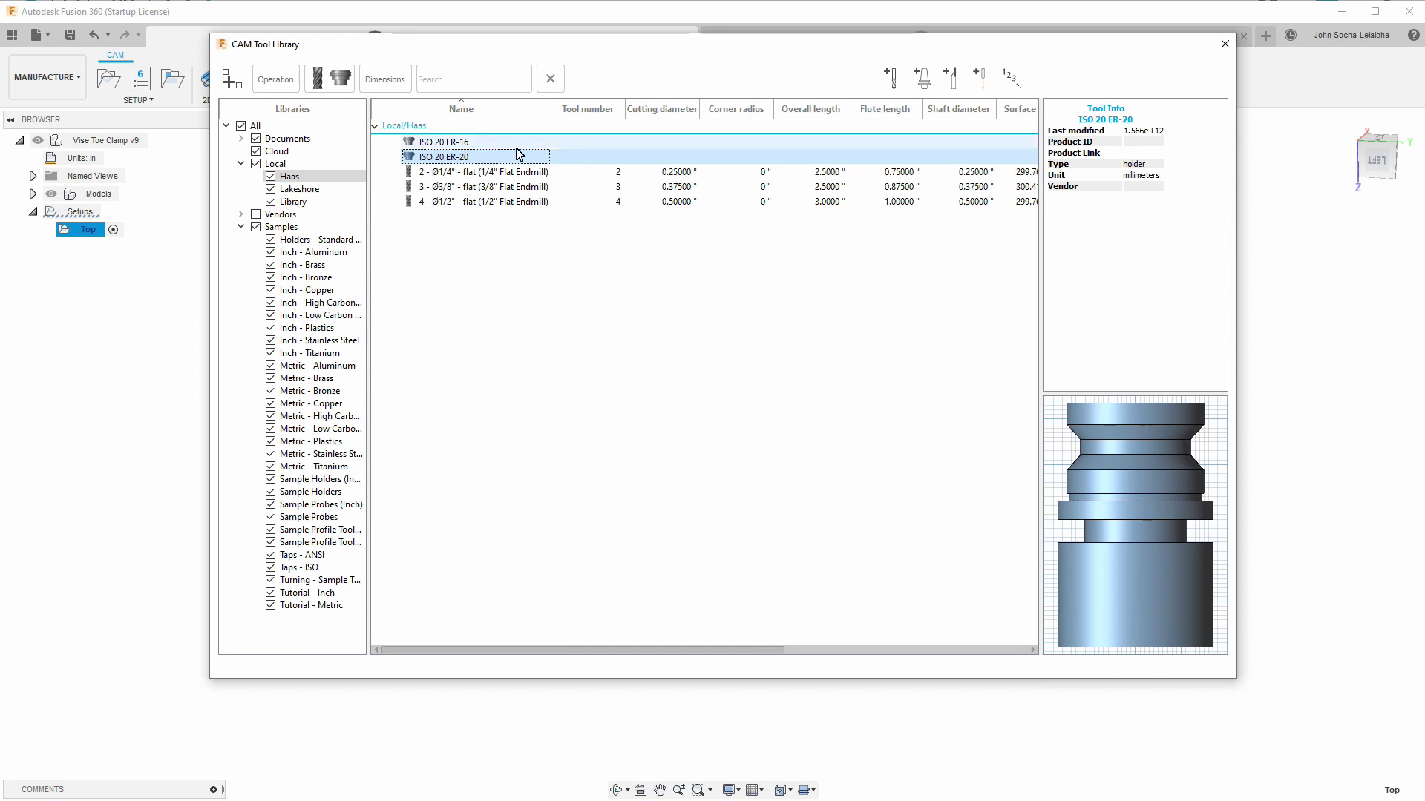
{"action": "left_click", "coordinate": [476, 144]}
{"action": "left_click", "coordinate": [476, 144]}
{"action": "left_click", "coordinate": [477, 144]}
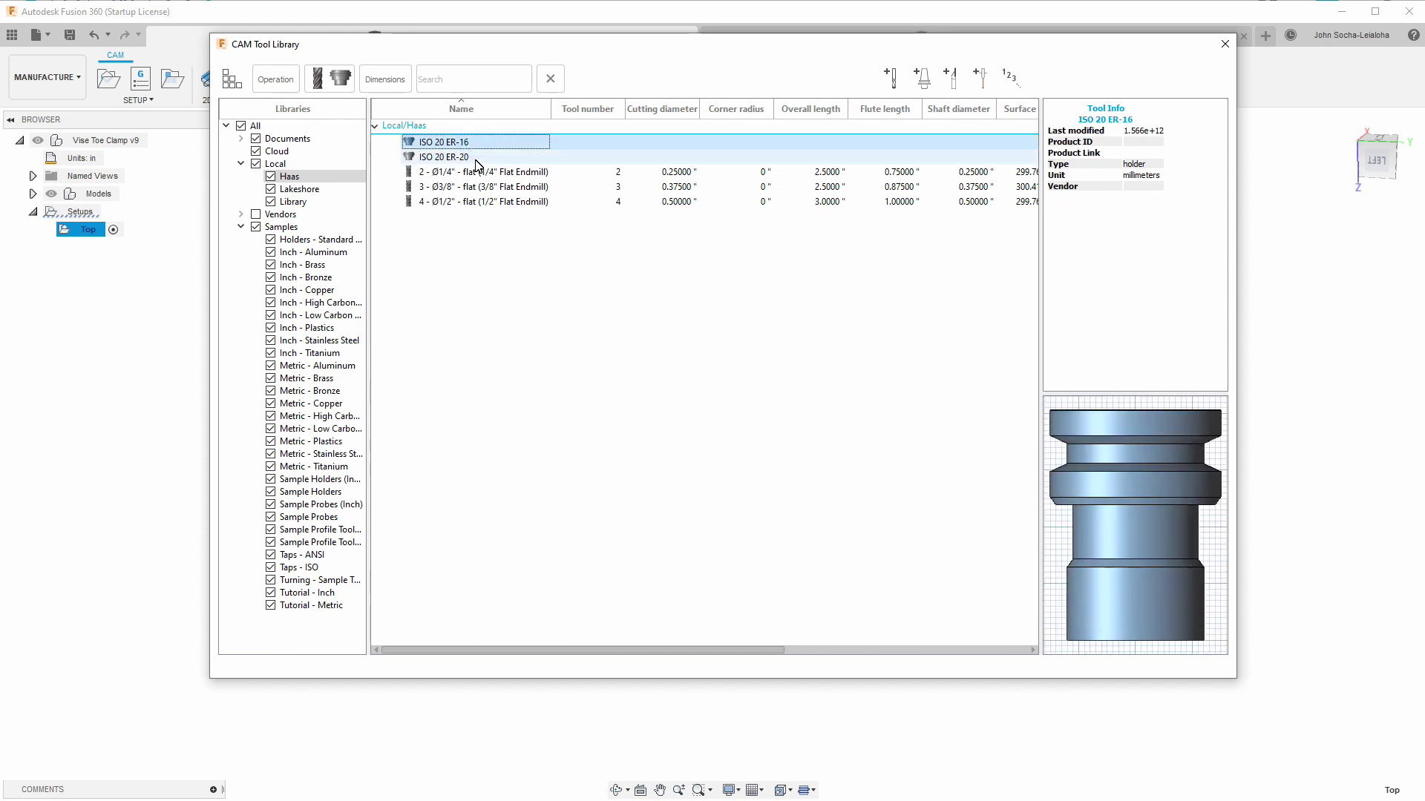
{"action": "left_click", "coordinate": [476, 159]}
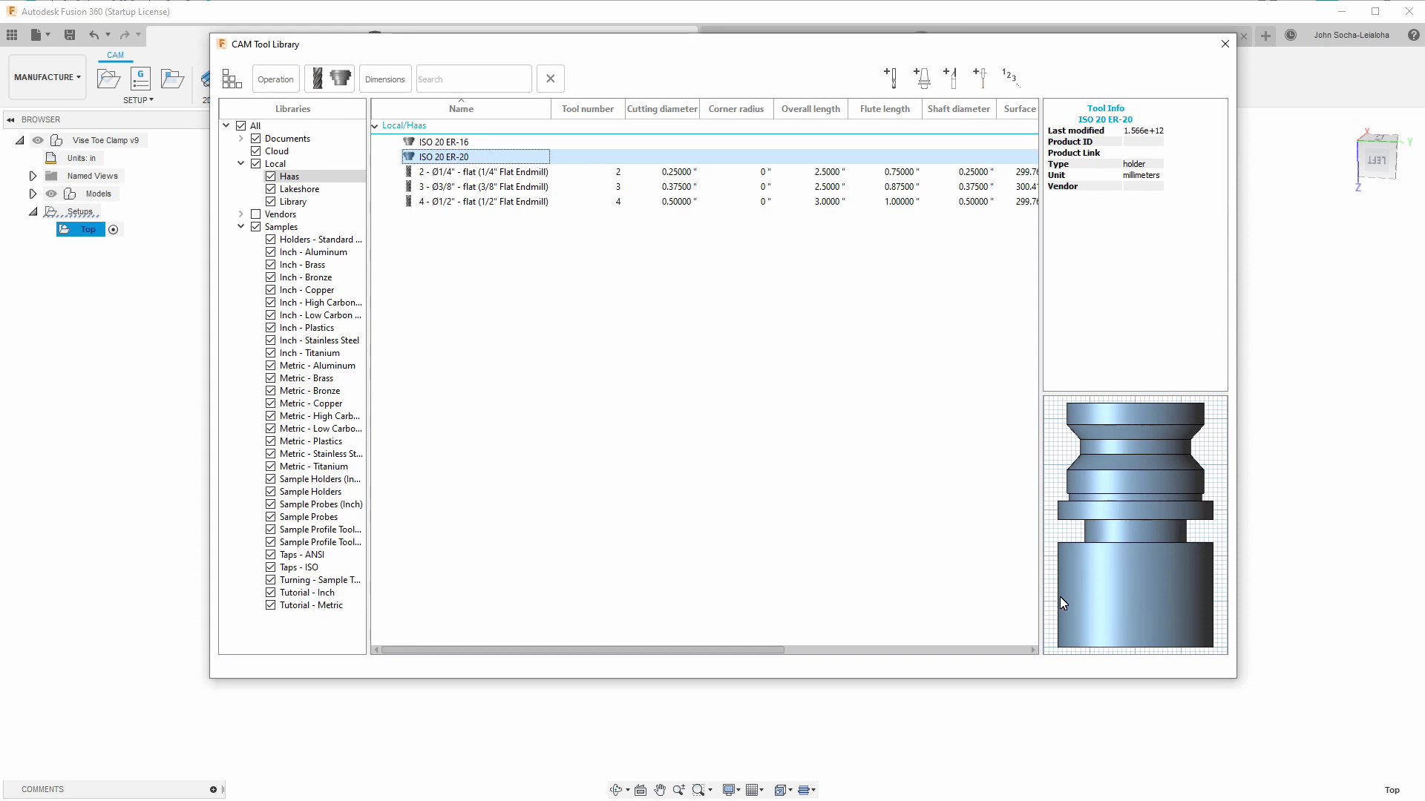
{"action": "left_click", "coordinate": [468, 144]}
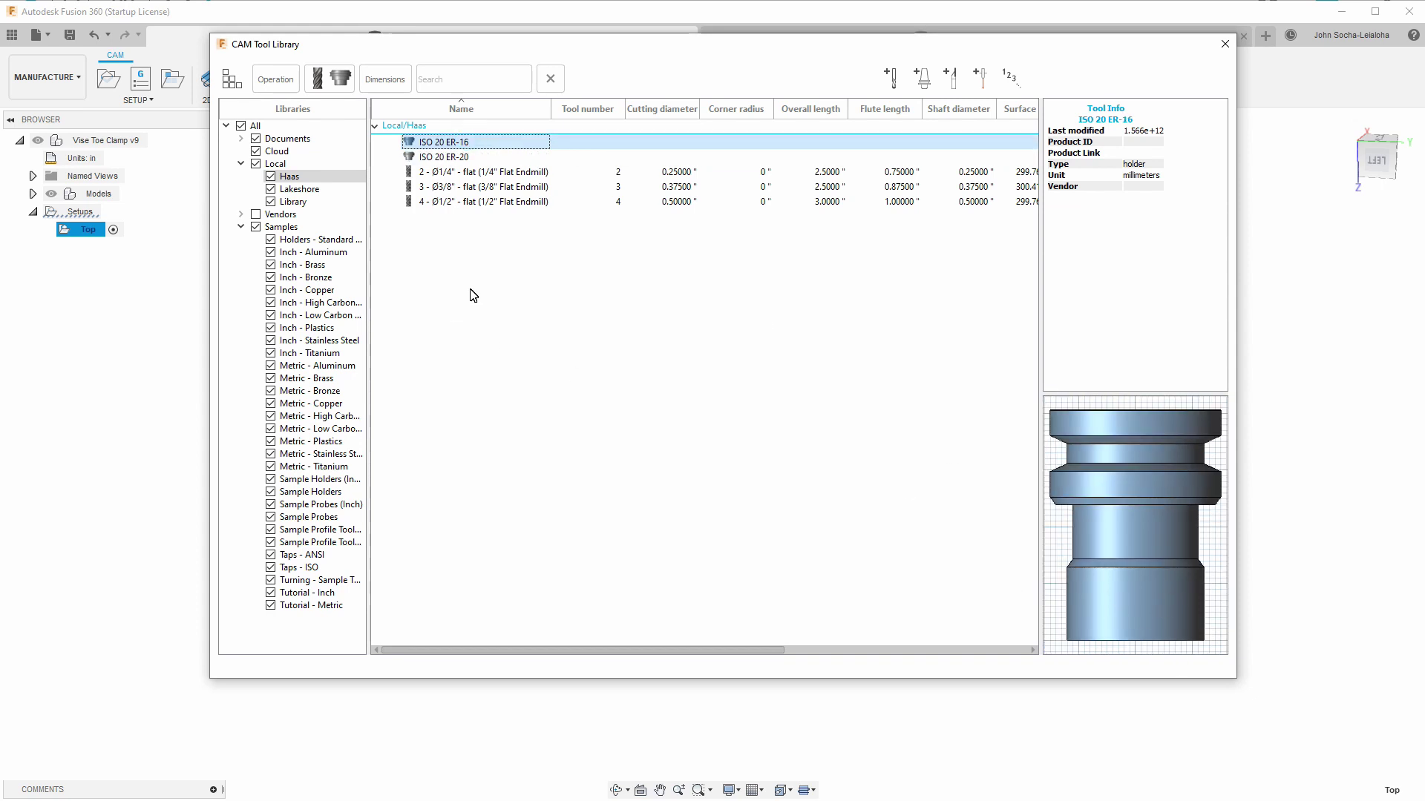
- Open the ISO 20 ER-16 holder for editing, accepting the linked-assemblies warning
{"action": "right_click", "coordinate": [448, 146]}
{"action": "left_click", "coordinate": [463, 153]}
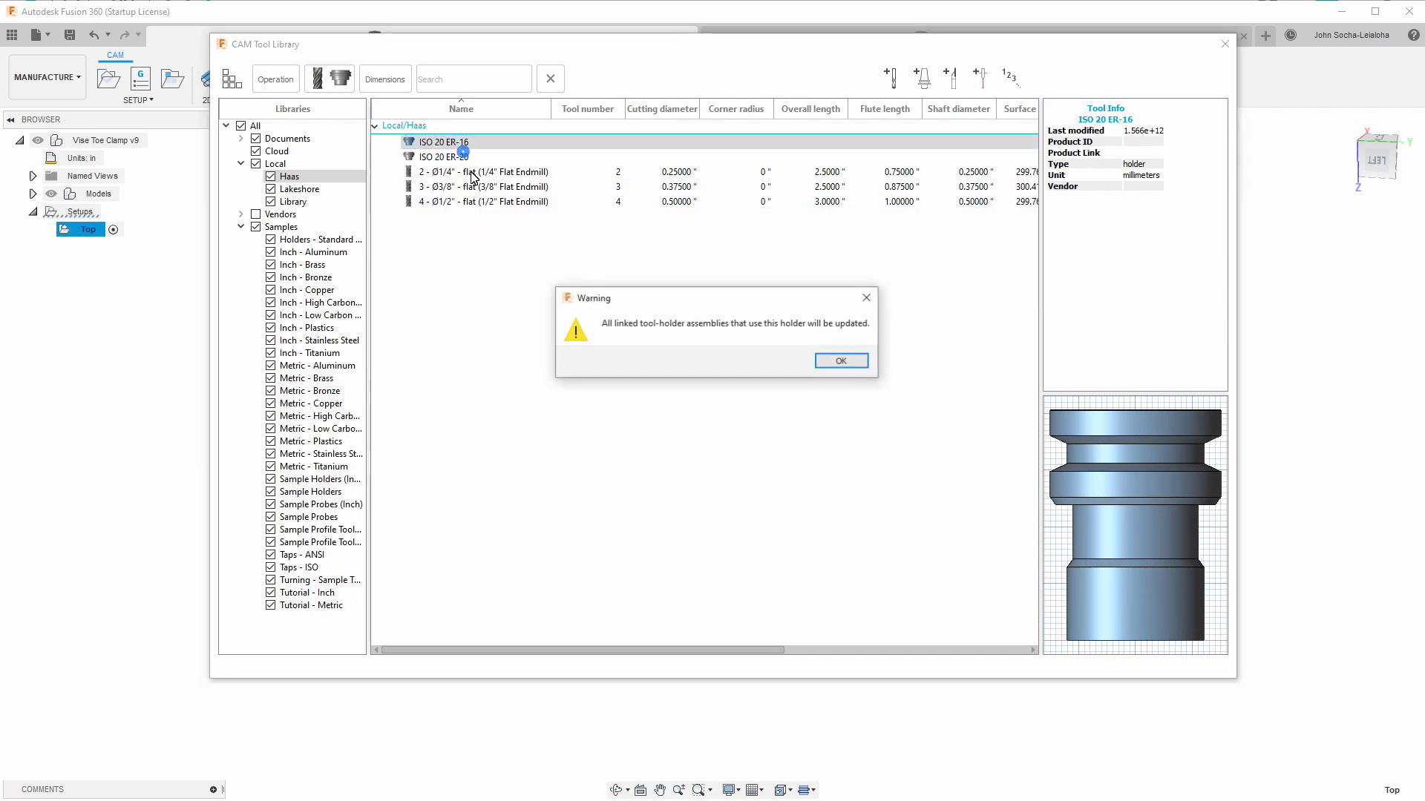
{"action": "left_click", "coordinate": [843, 362]}
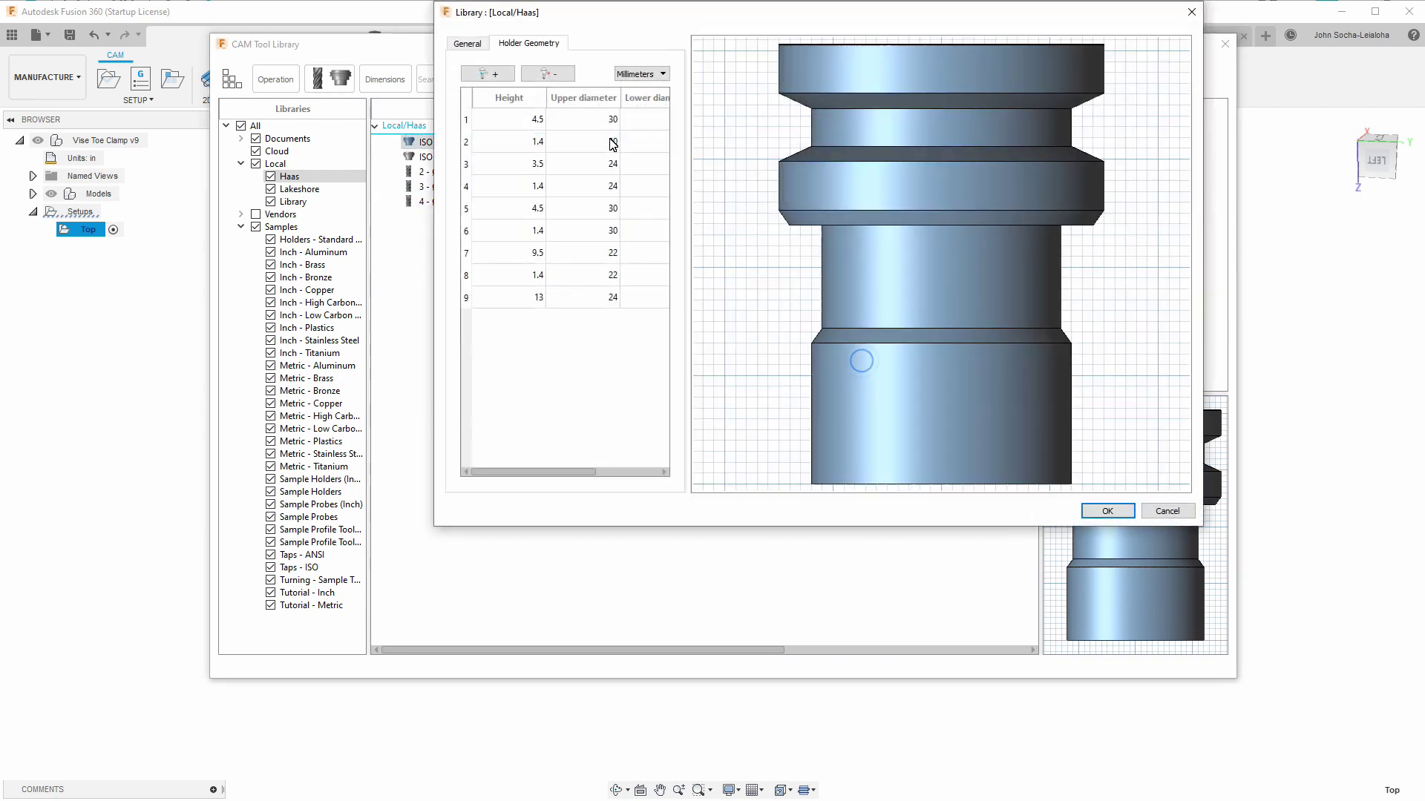
{"action": "left_click_drag", "start_coordinate": [564, 16], "coordinate": [515, 79]}
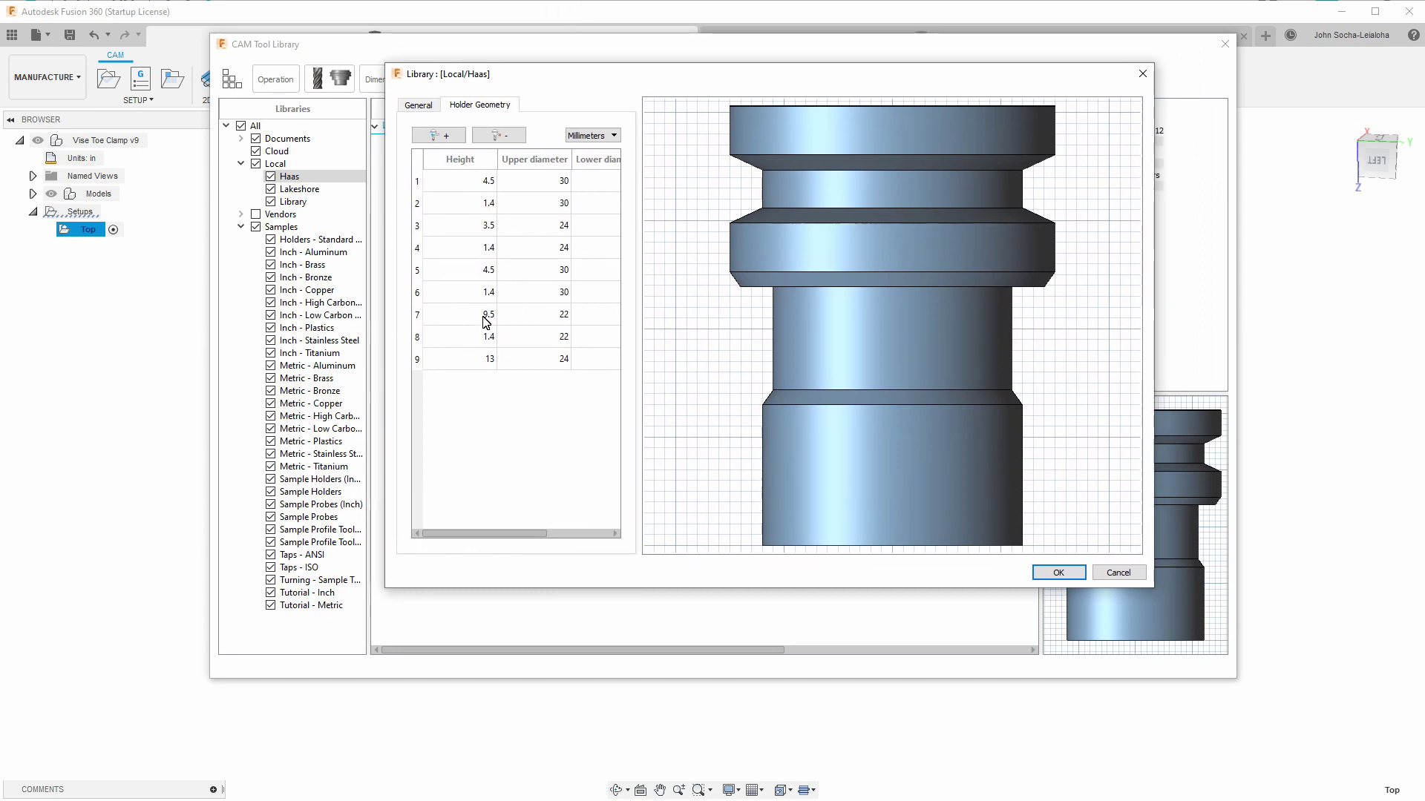
- Fill in the last section's height and diameter rows in Holder Geometry
{"action": "left_click", "coordinate": [489, 360]}
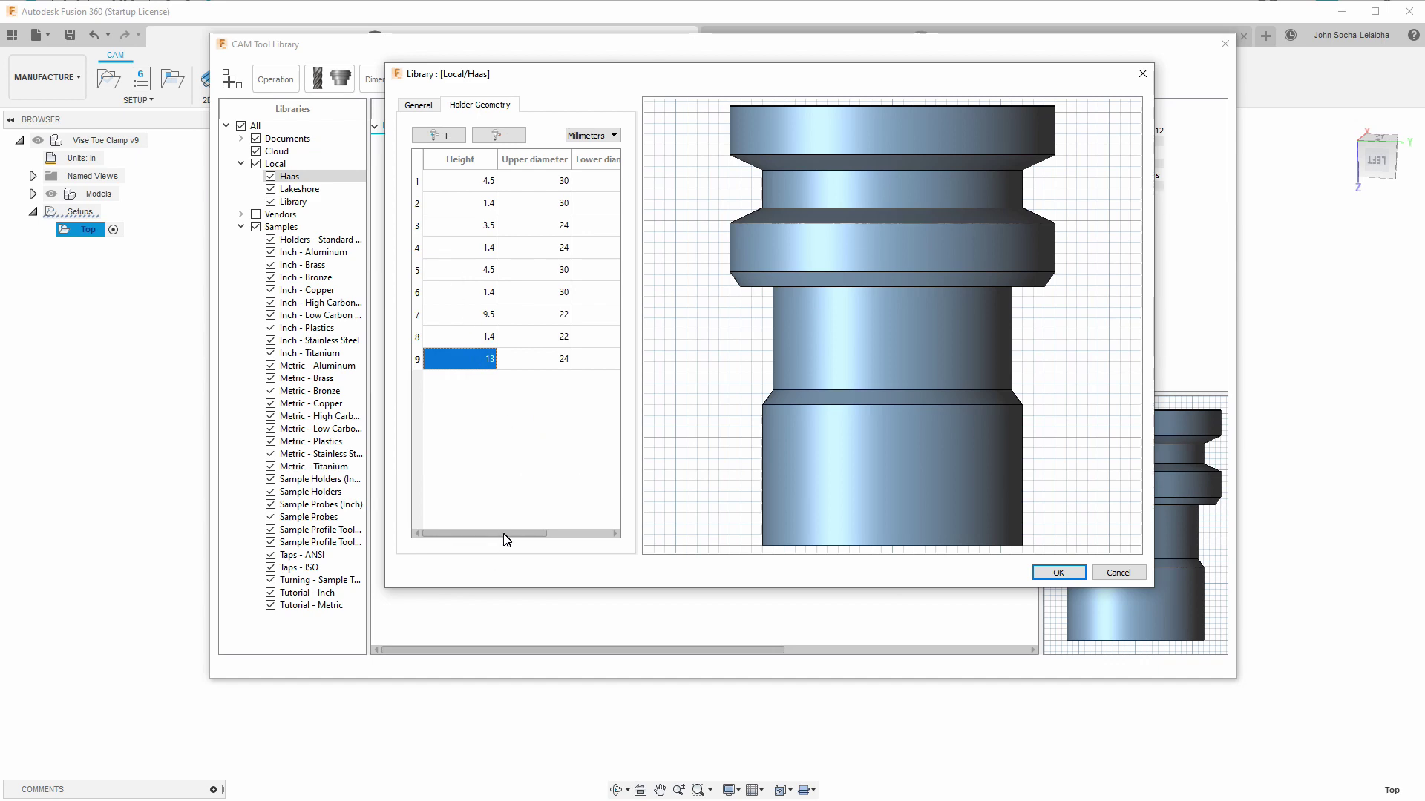
{"action": "left_click_drag", "start_coordinate": [504, 533], "coordinate": [622, 546]}
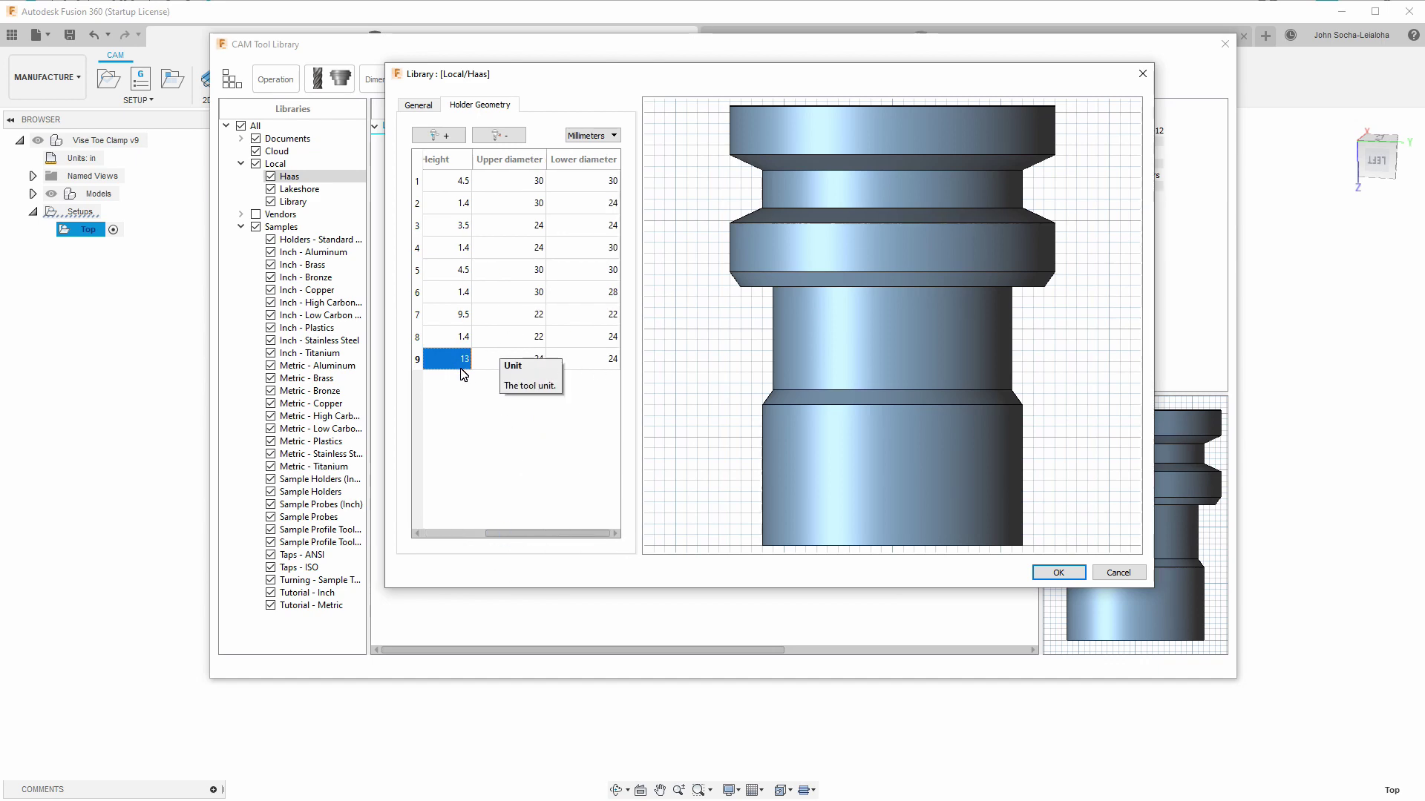
{"action": "left_click", "coordinate": [478, 534]}
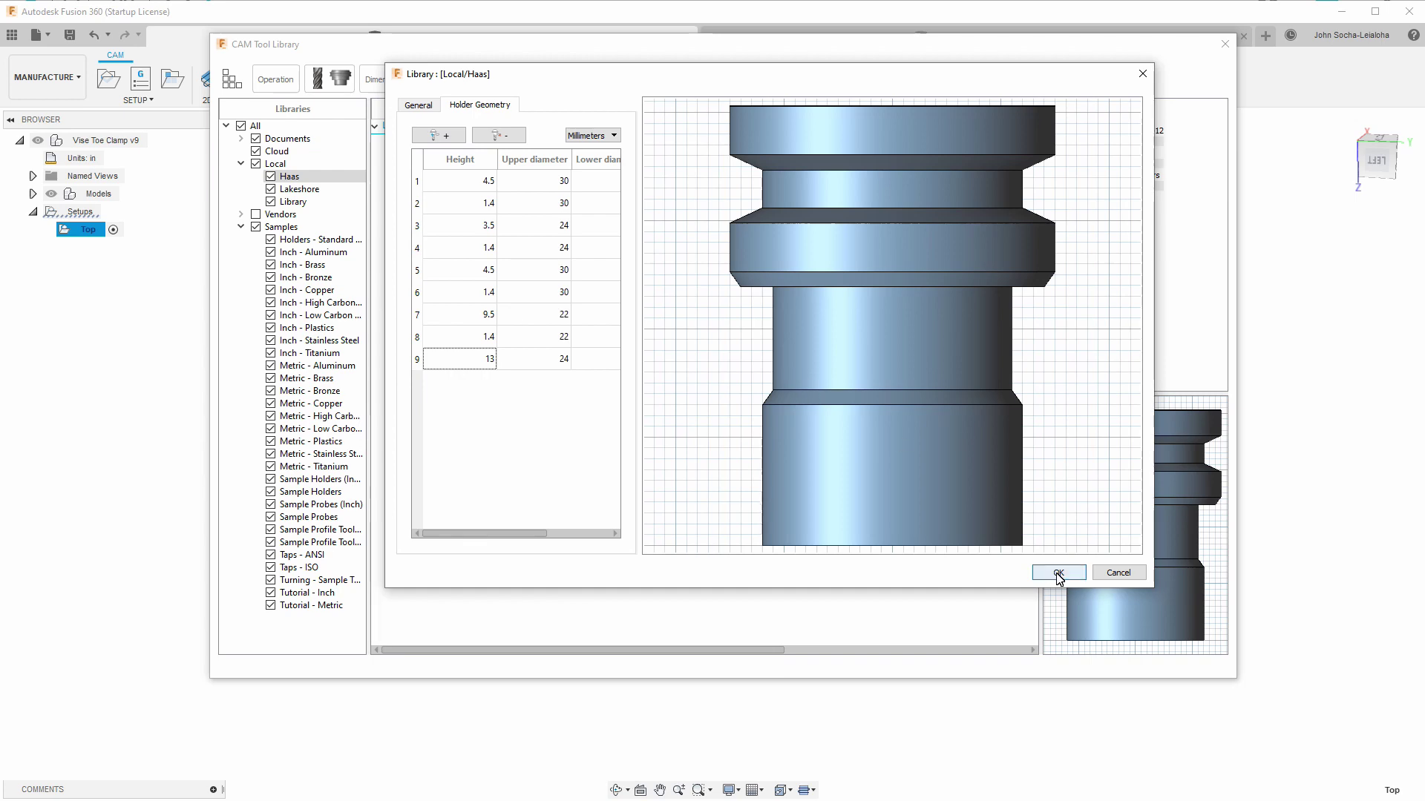
{"action": "left_click", "coordinate": [1082, 582]}
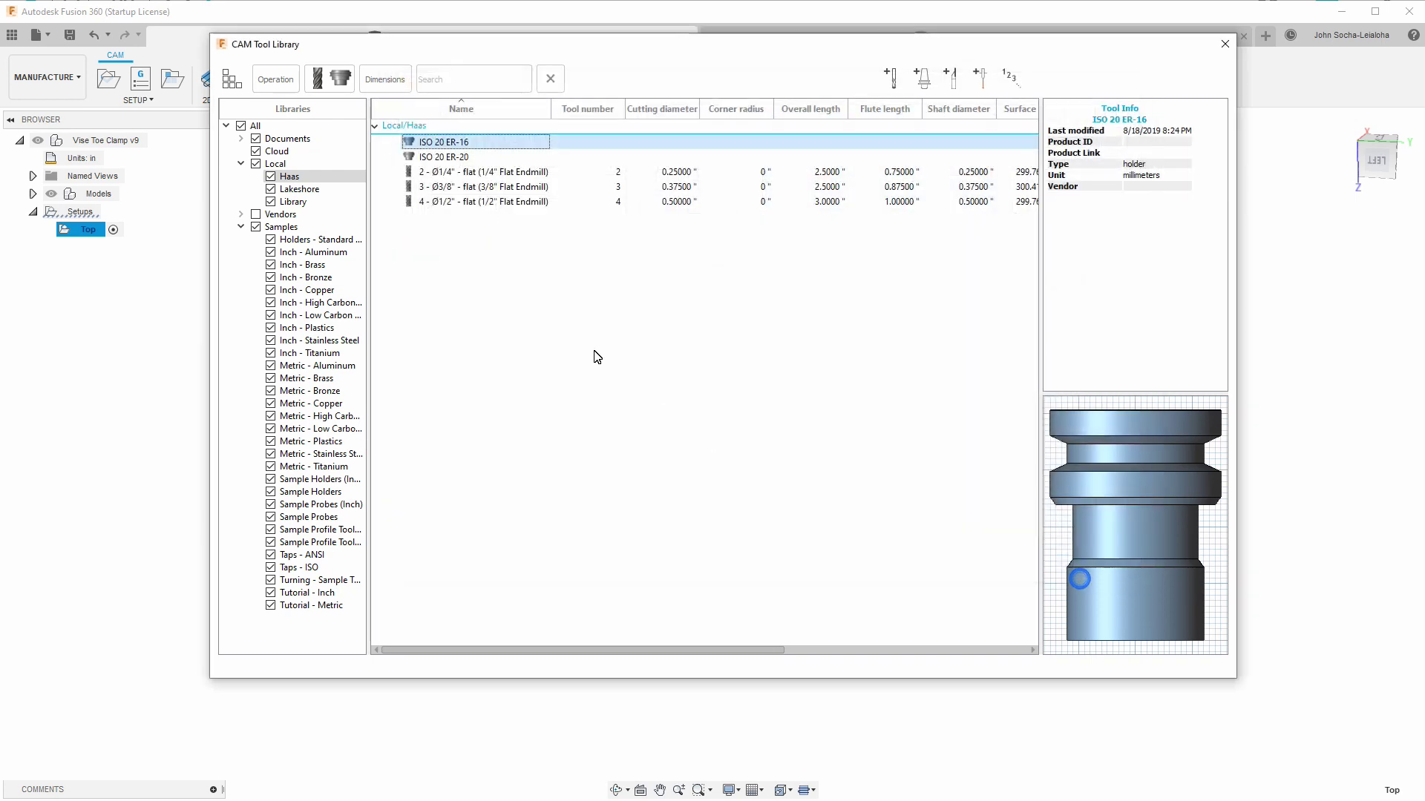
{"action": "left_click", "coordinate": [493, 202]}
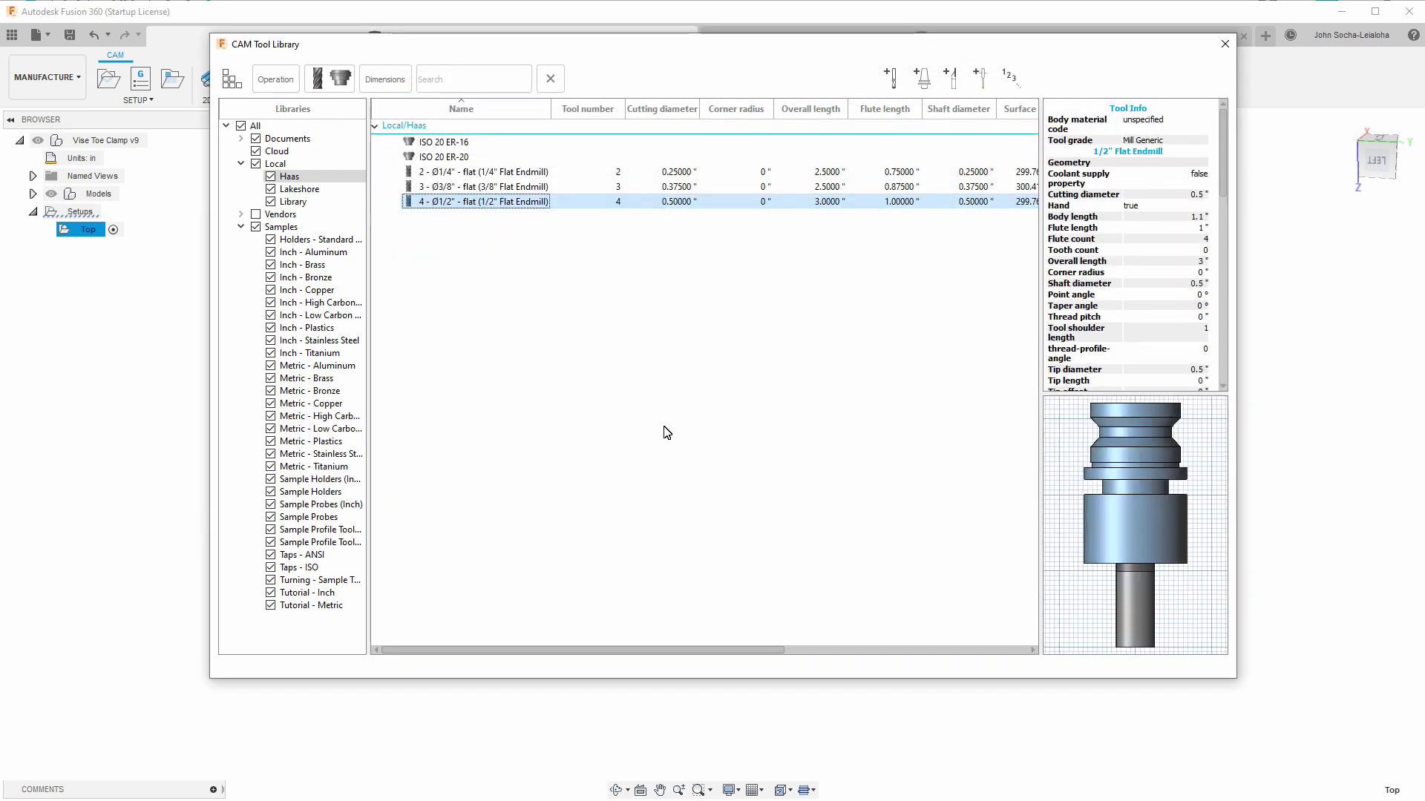
{"action": "double_click", "coordinate": [470, 201]}
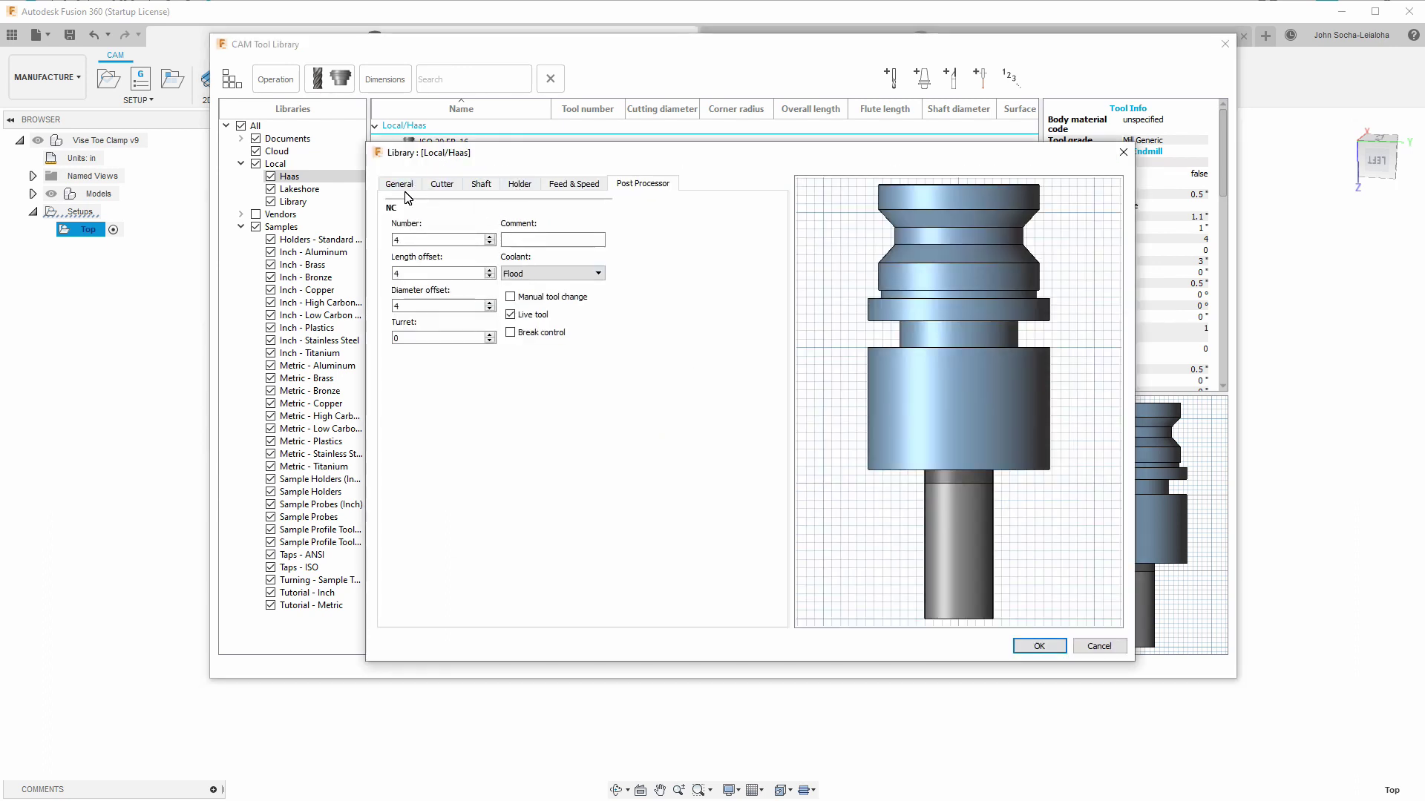
{"action": "left_click", "coordinate": [520, 183]}
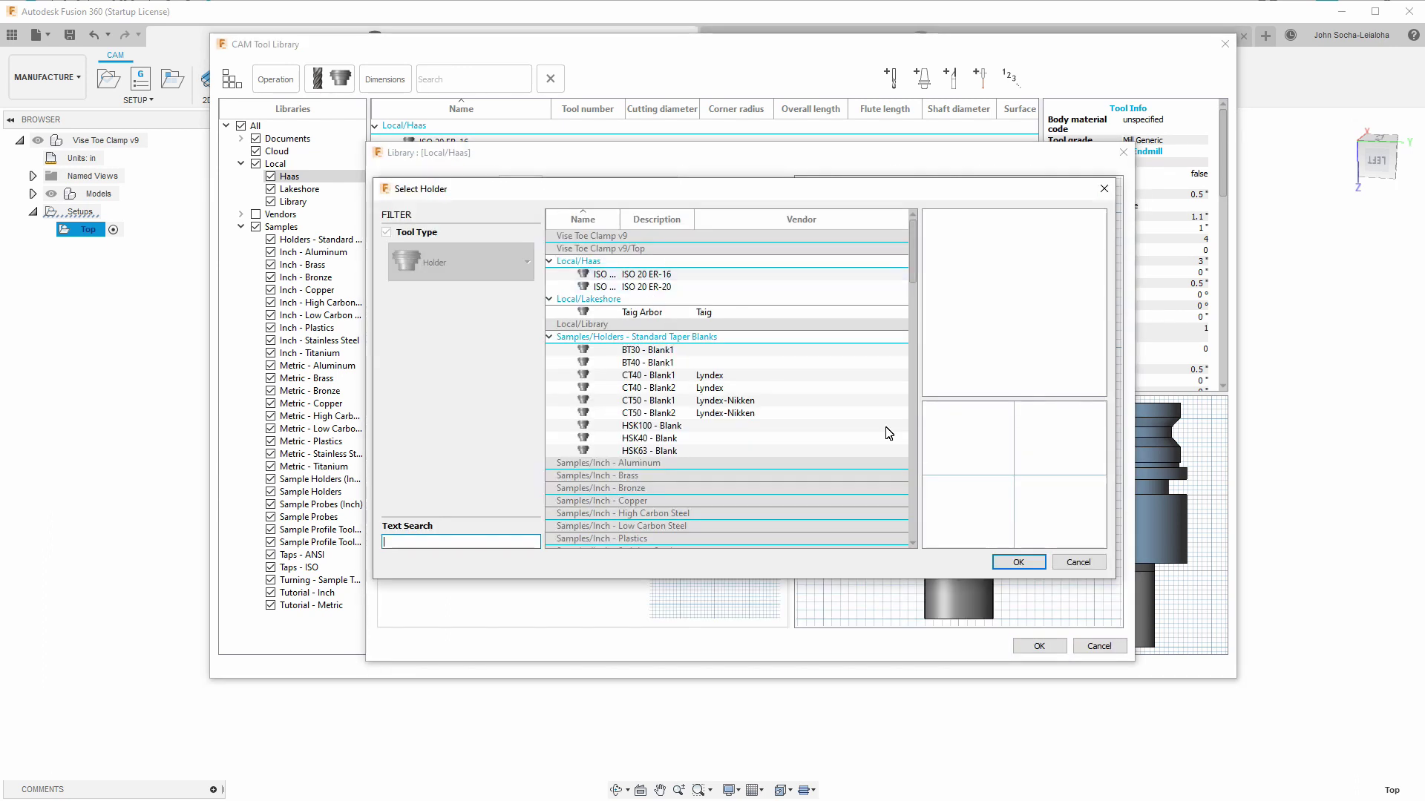
{"action": "double_click", "coordinate": [646, 286]}
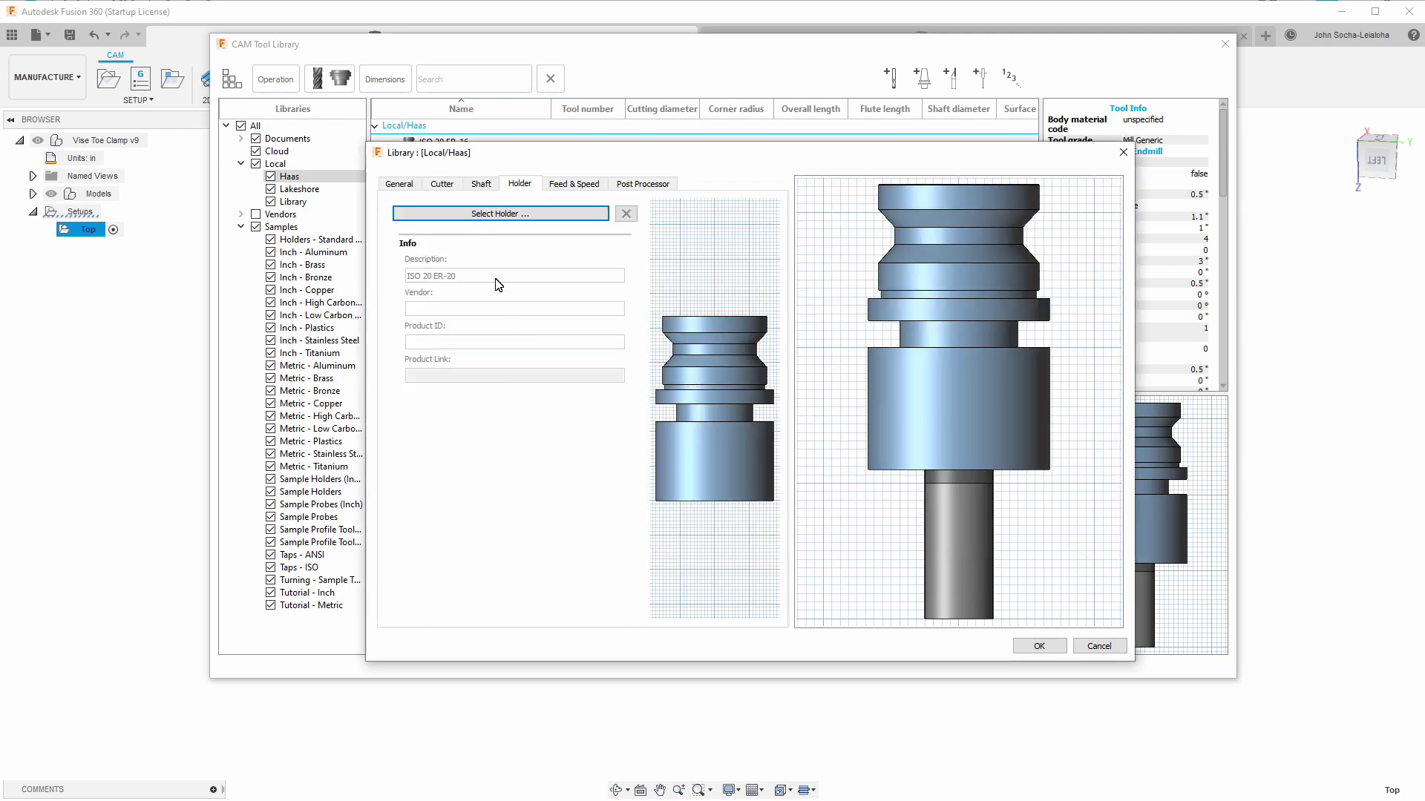
{"action": "left_click", "coordinate": [404, 186]}
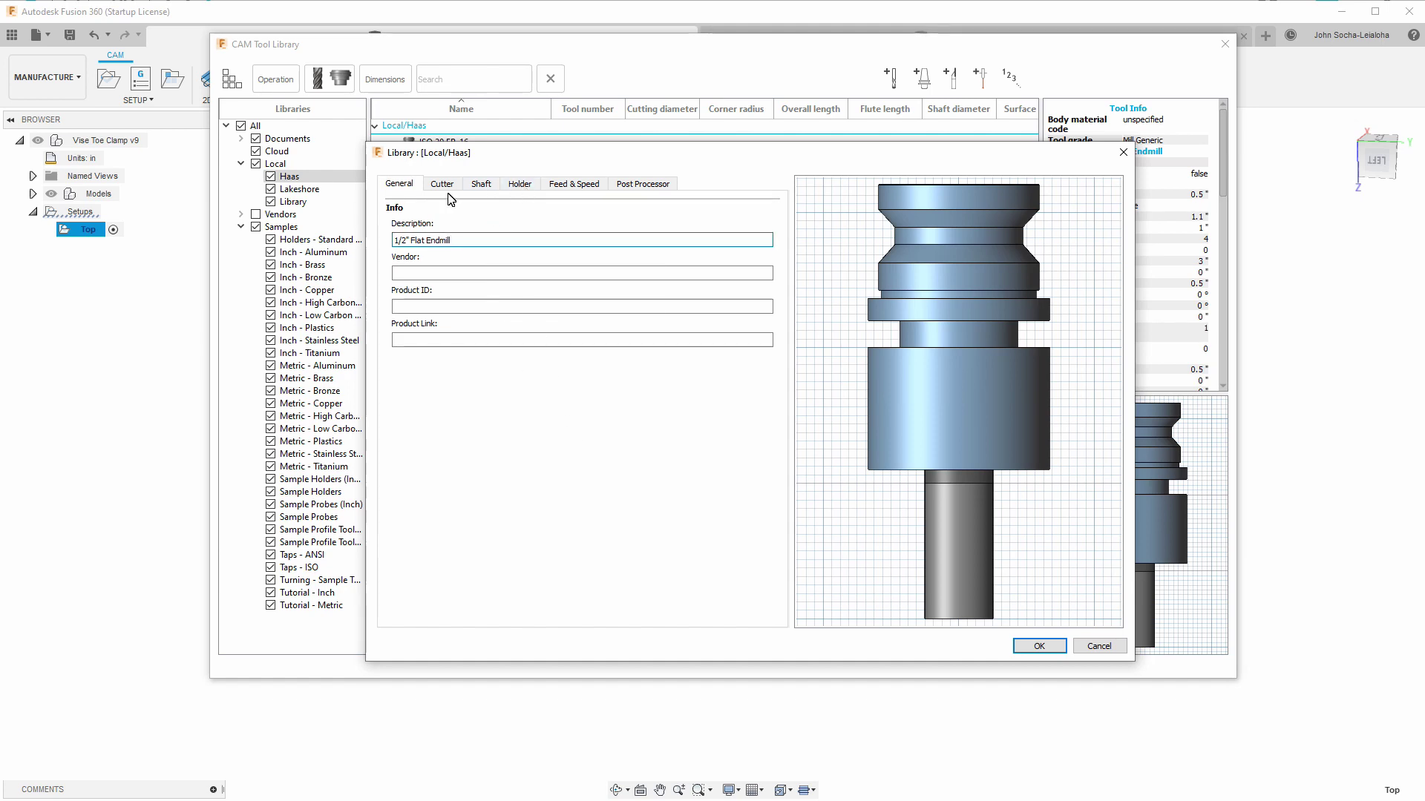
{"action": "left_click", "coordinate": [657, 184]}
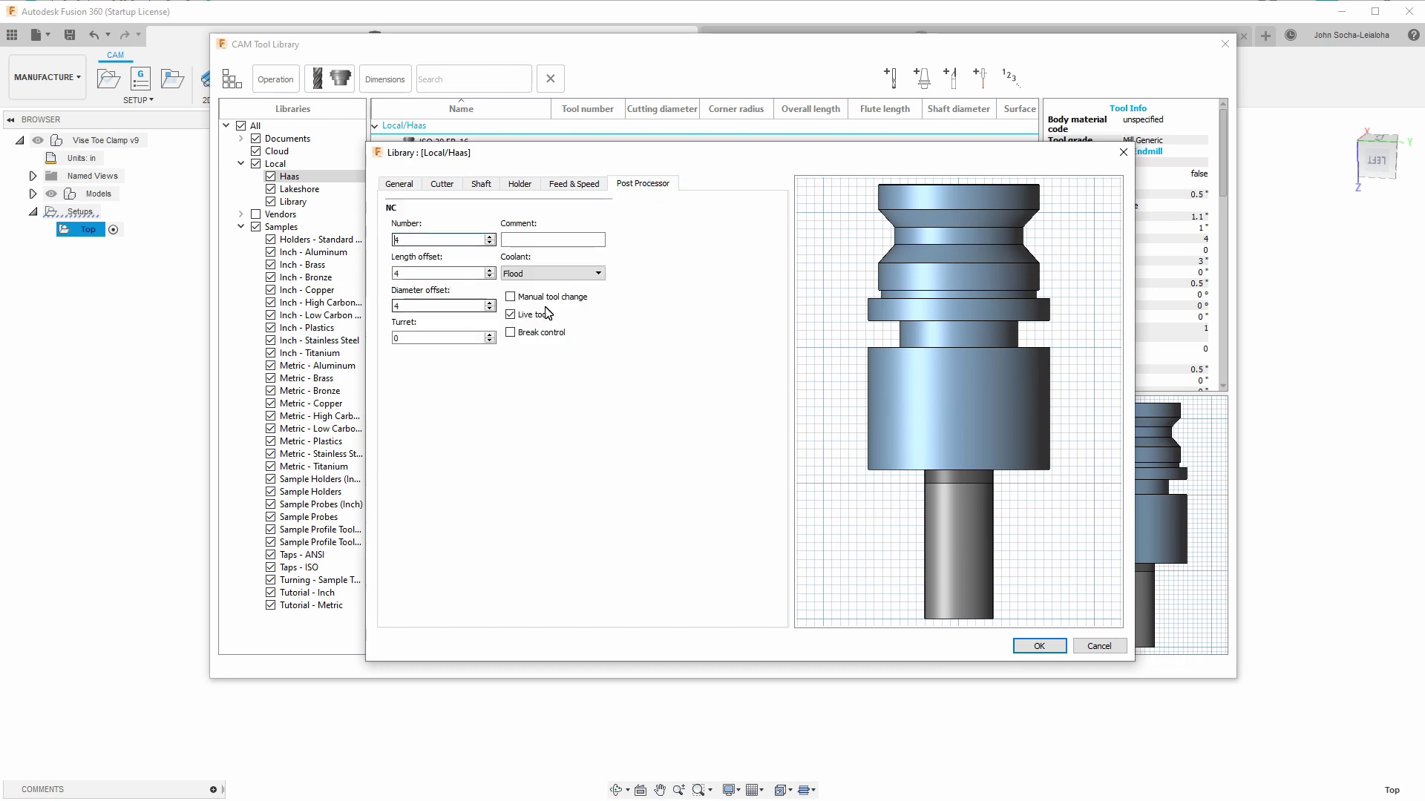
{"action": "left_click", "coordinate": [1099, 646]}
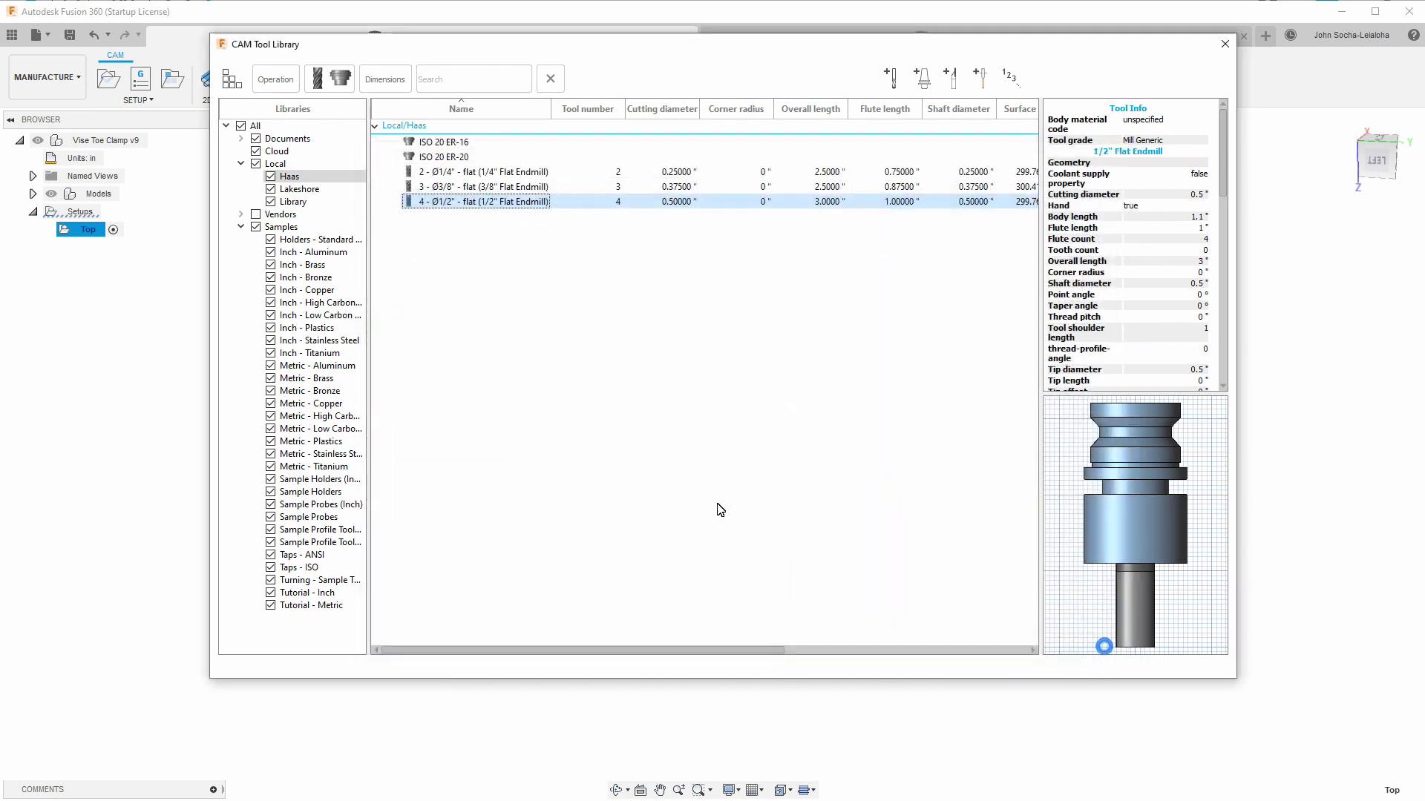
{"action": "left_click", "coordinate": [482, 188]}
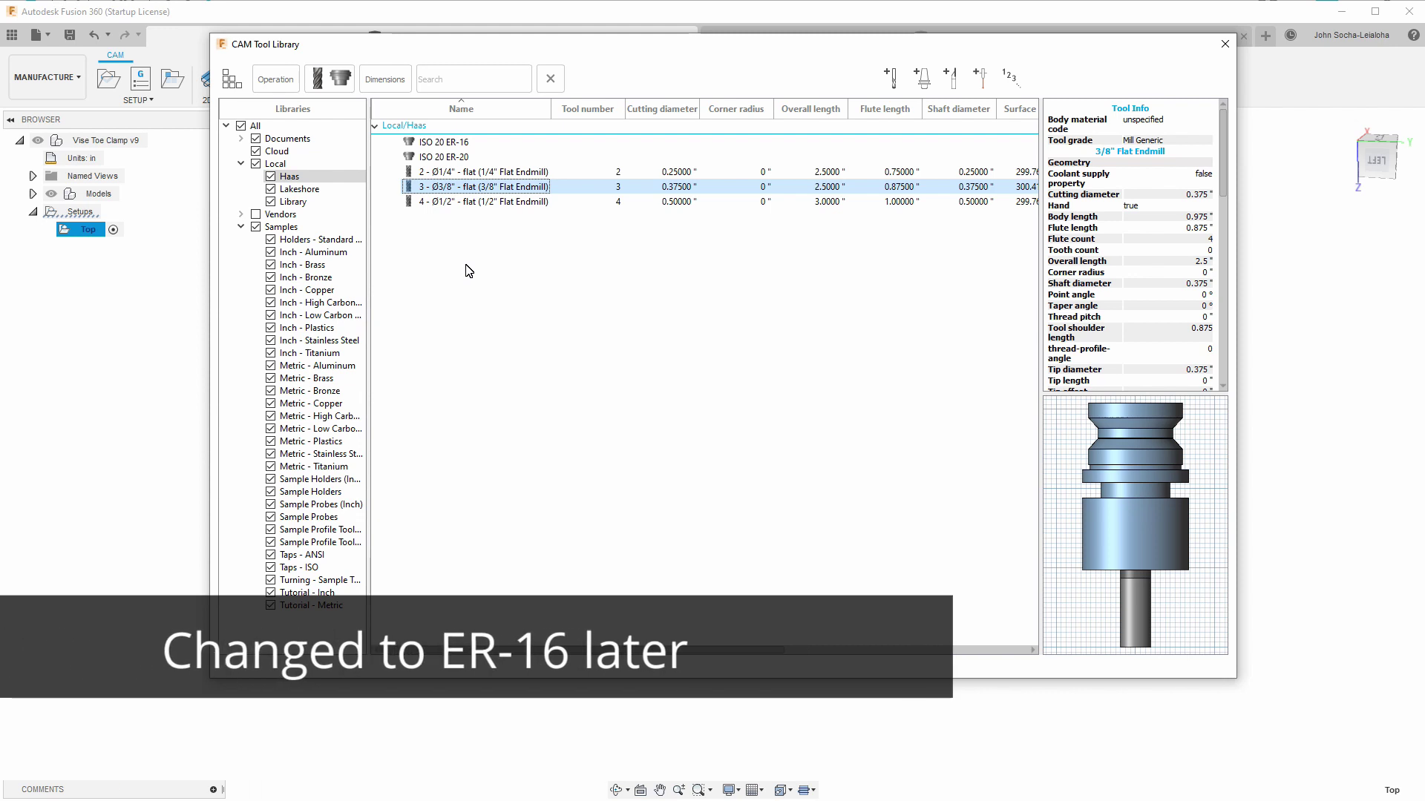
{"action": "left_click", "coordinate": [474, 171]}
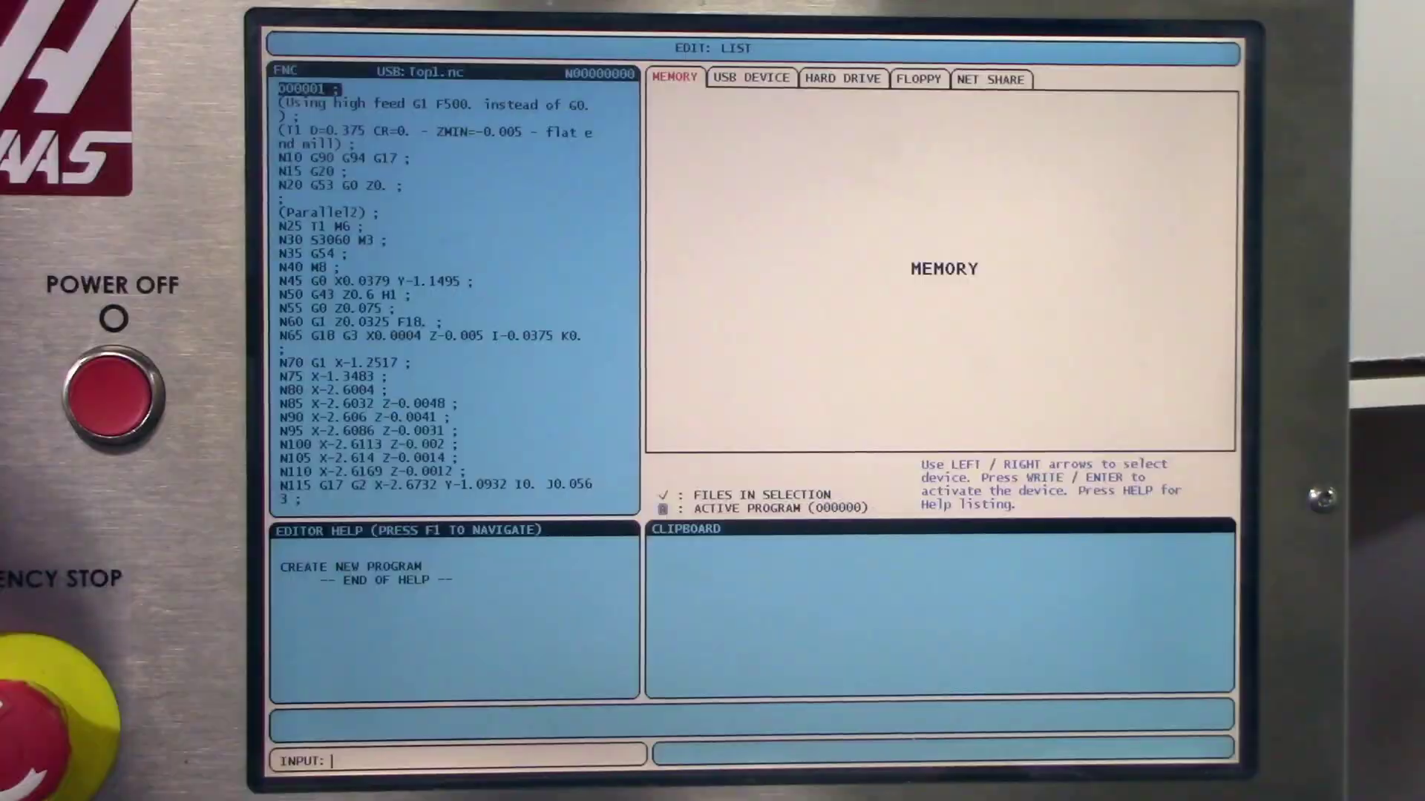
- Select USB DEVICE in List Programs and open its program list
{"action": "key", "text": "Right"}
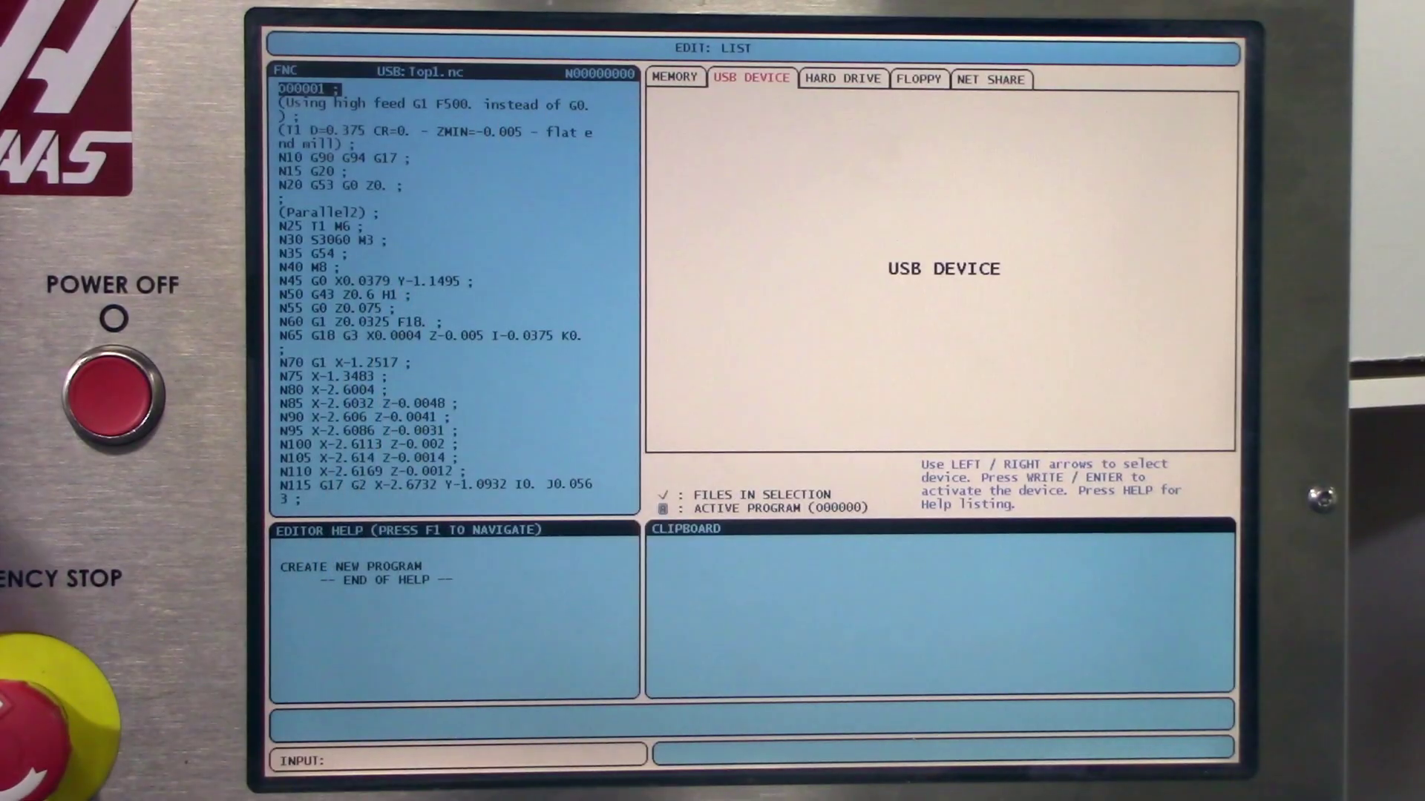
{"action": "key", "text": "Return"}
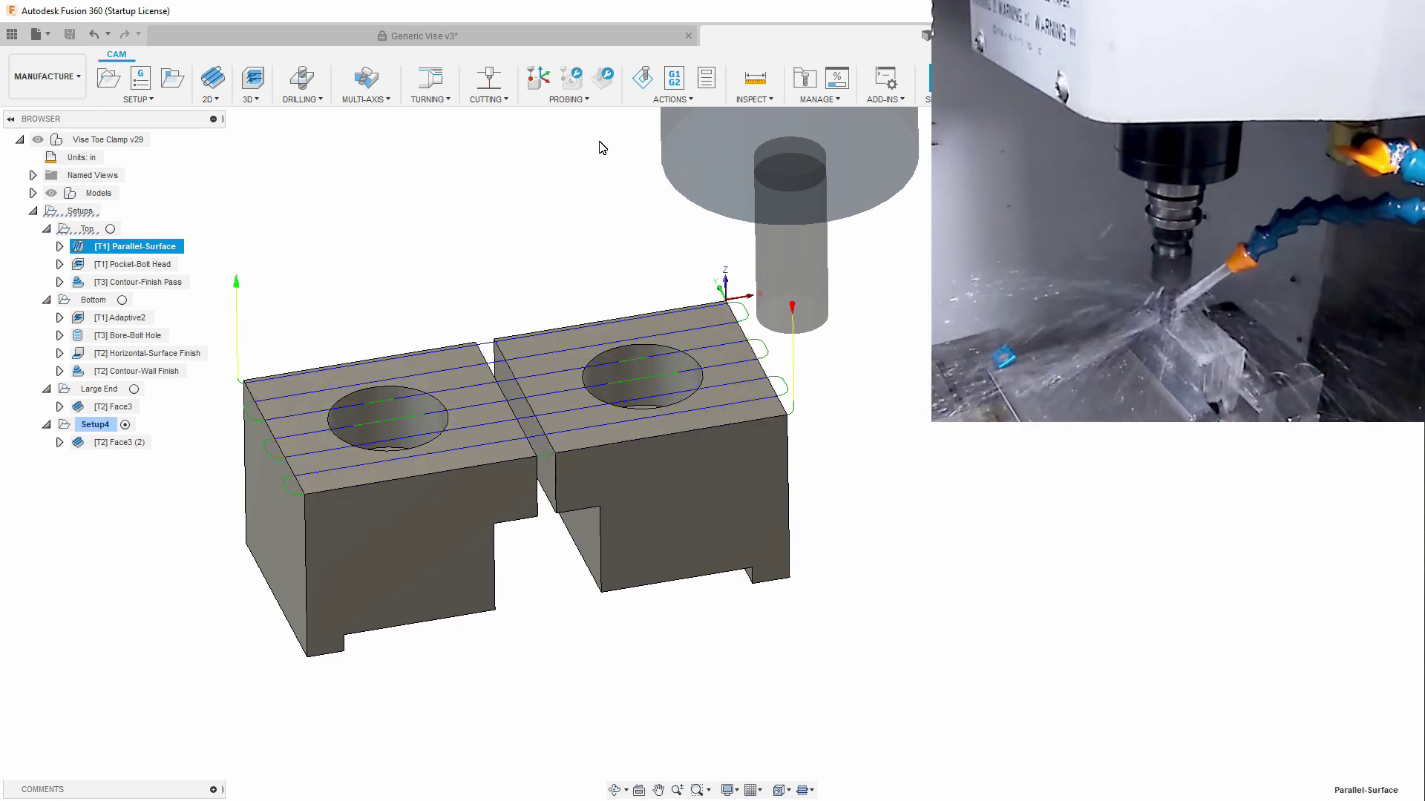
- Simulate the Top setup and play back the Parallel-Surface cut on the stock
{"action": "left_click", "coordinate": [645, 79]}
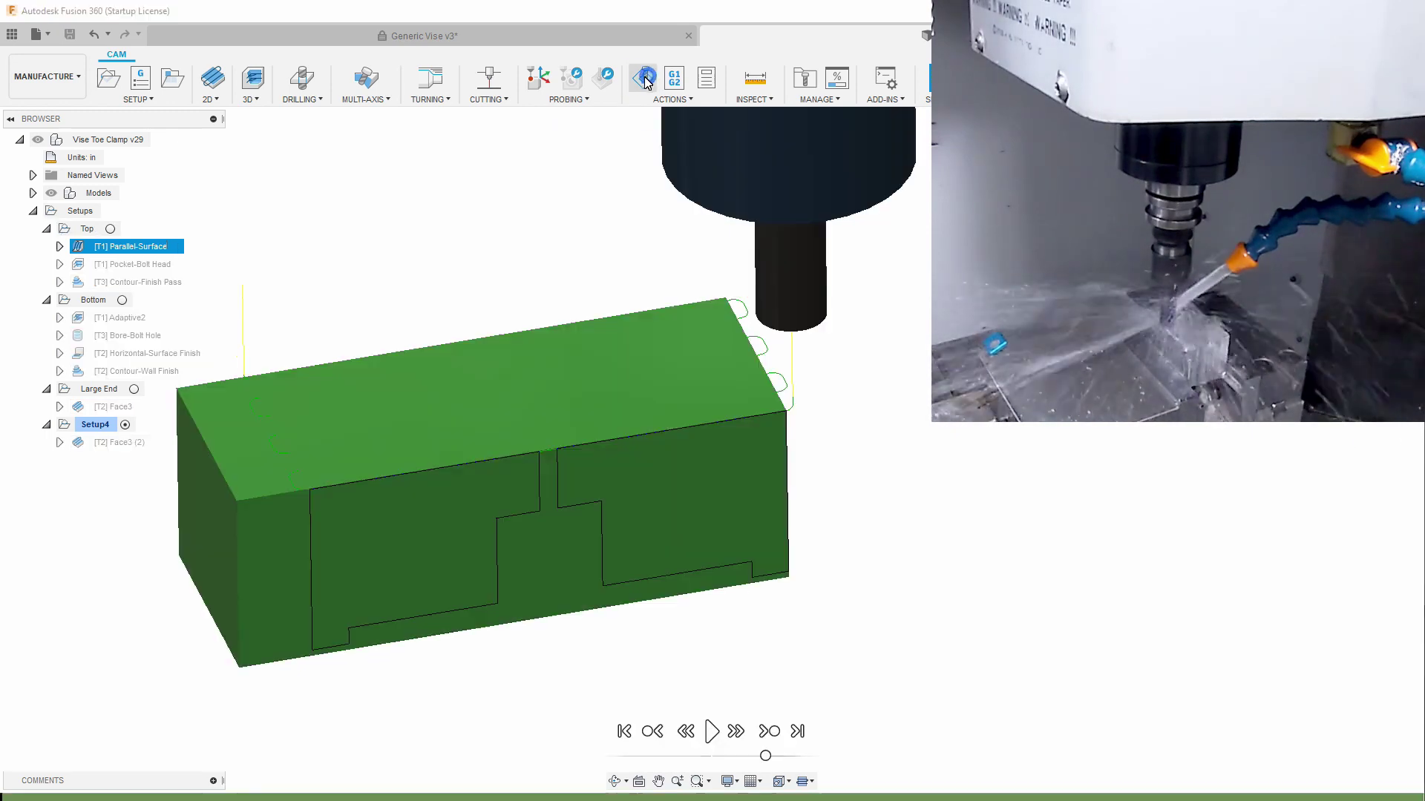
{"action": "left_click", "coordinate": [710, 740]}
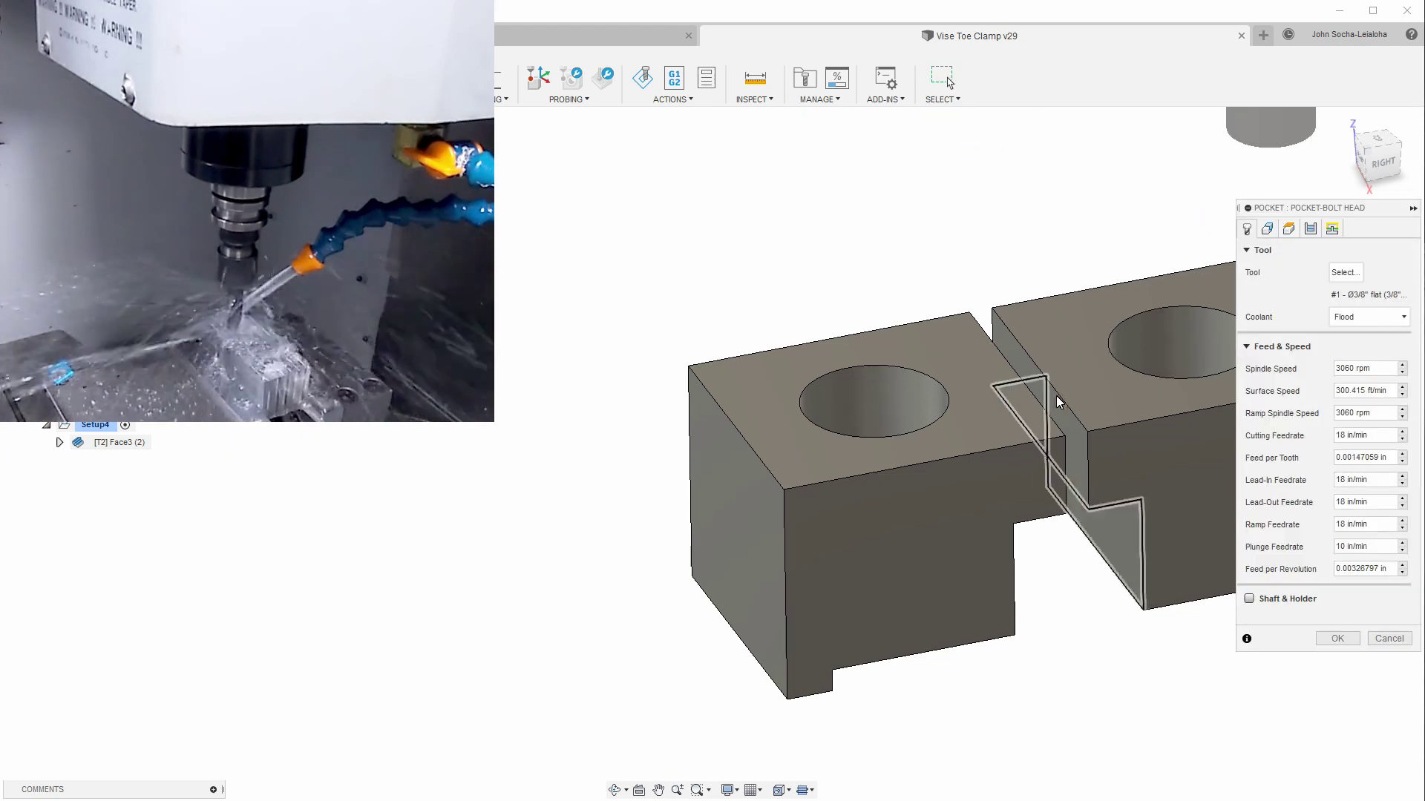
- Show Pocket-Bolt Head's linking settings: helix ramp at 2 deg, 0.2 in helical diameter
{"action": "left_click", "coordinate": [1334, 229]}
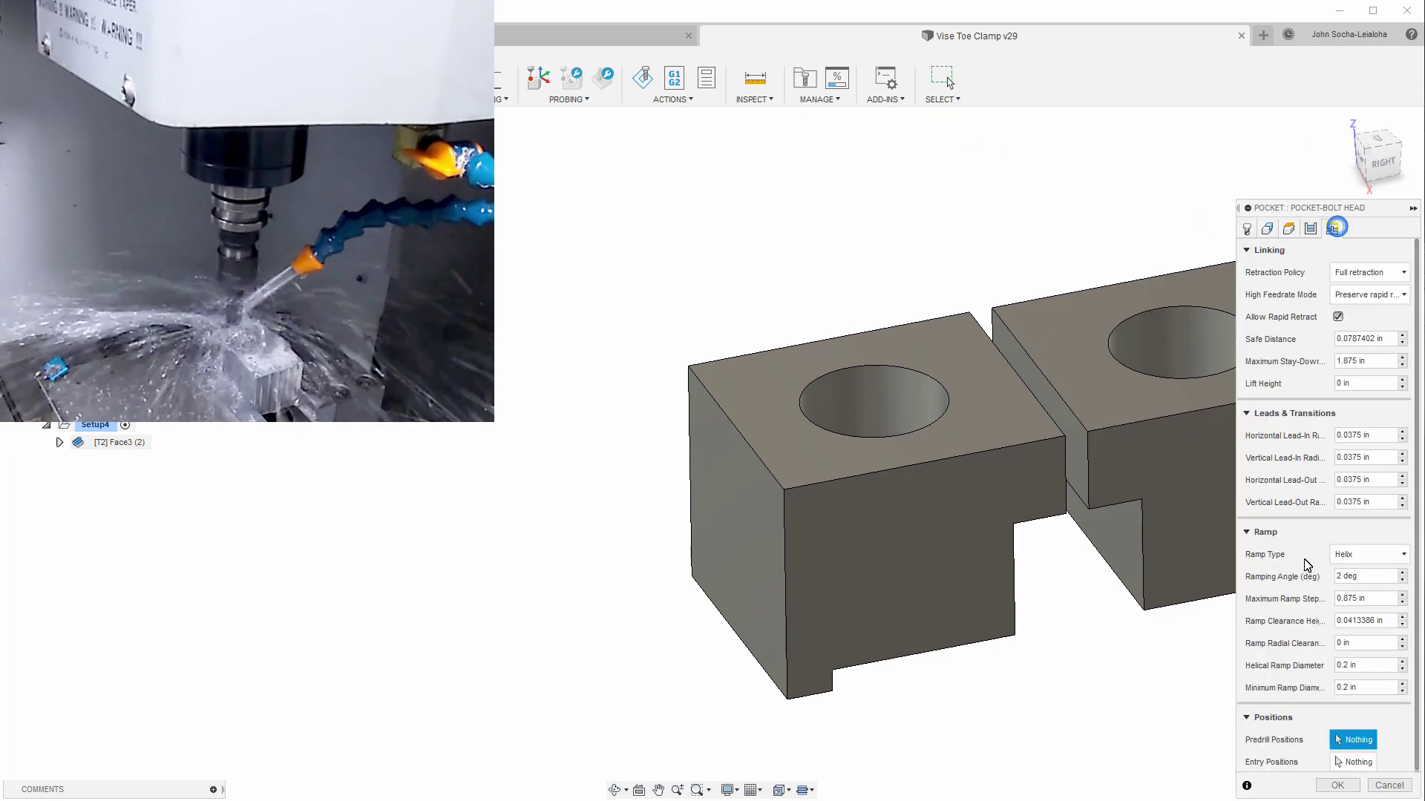